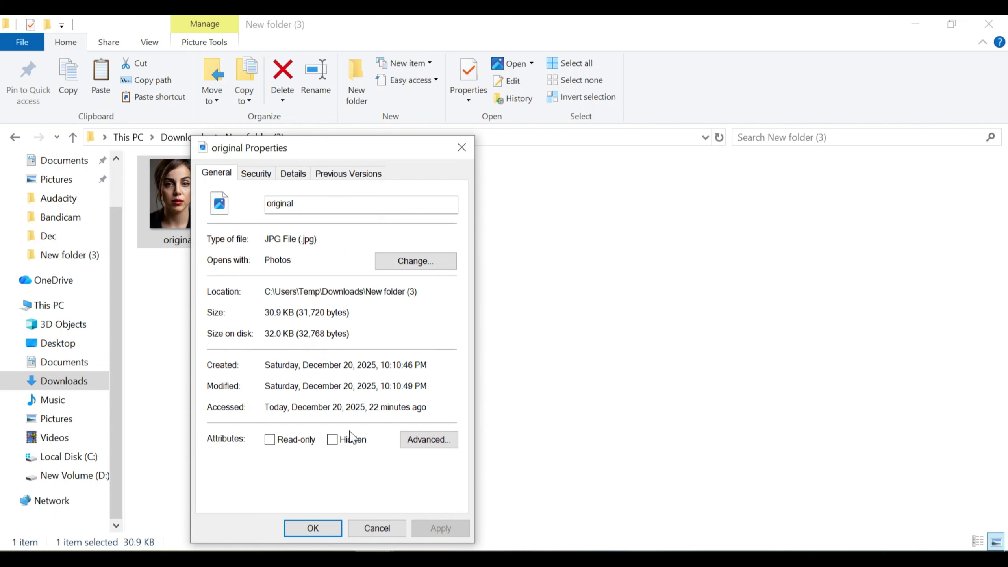
Step: Close the image's properties and paste a backup copy of the original image into the same folder
click(320, 522)
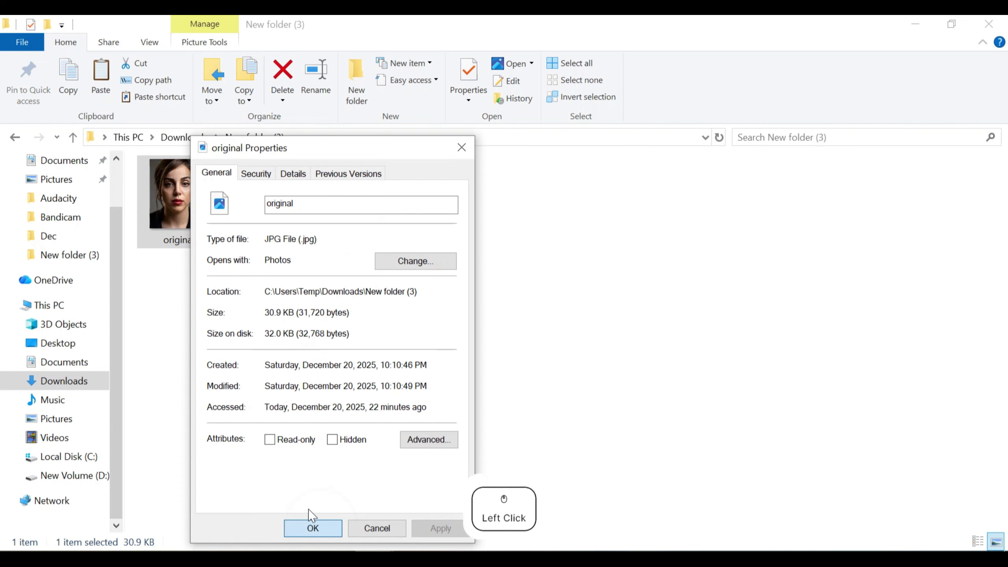
right_click(183, 207)
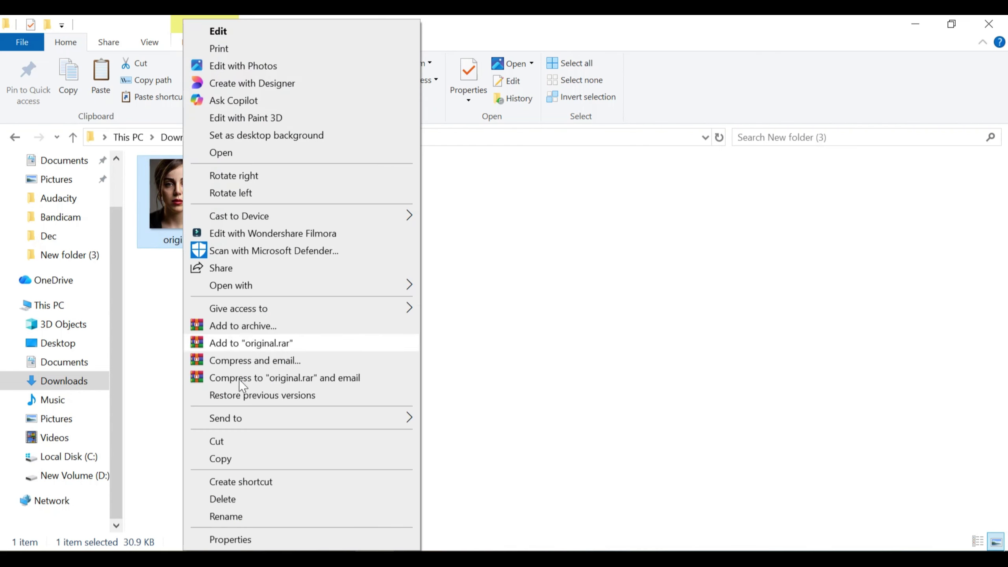
click(241, 458)
right_click(292, 231)
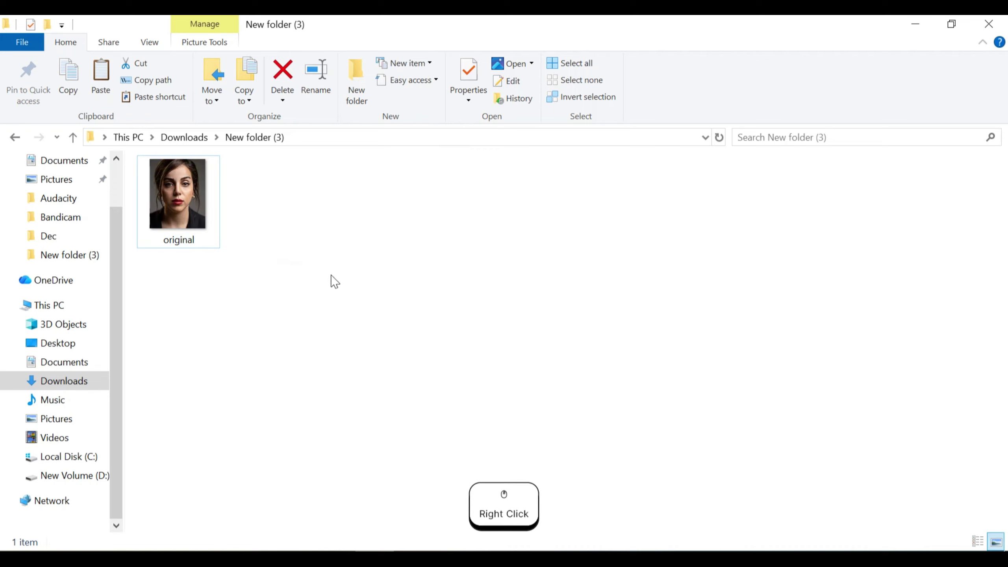
click(343, 339)
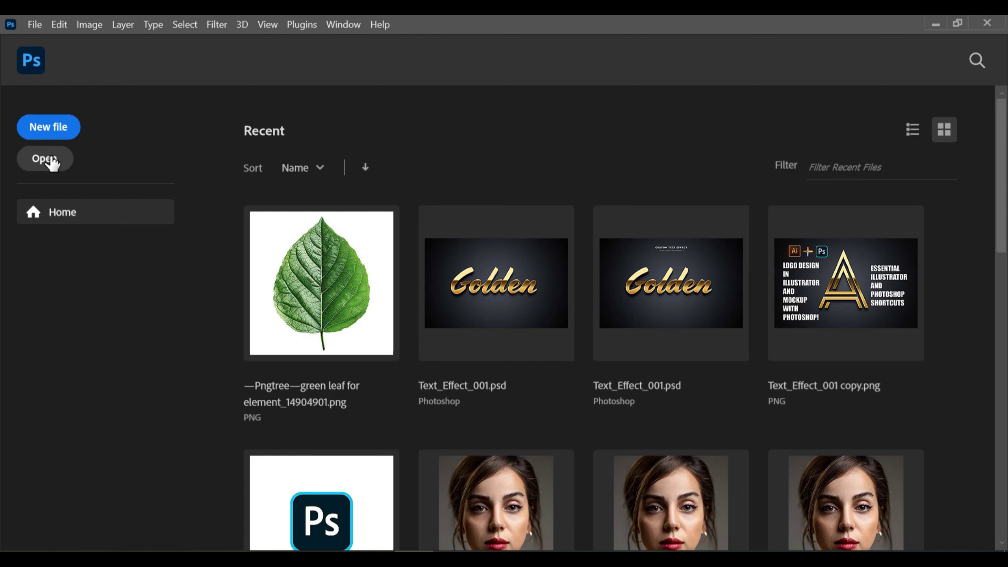
Step: Switch to Photoshop and open the original image from New folder (3)
click(50, 157)
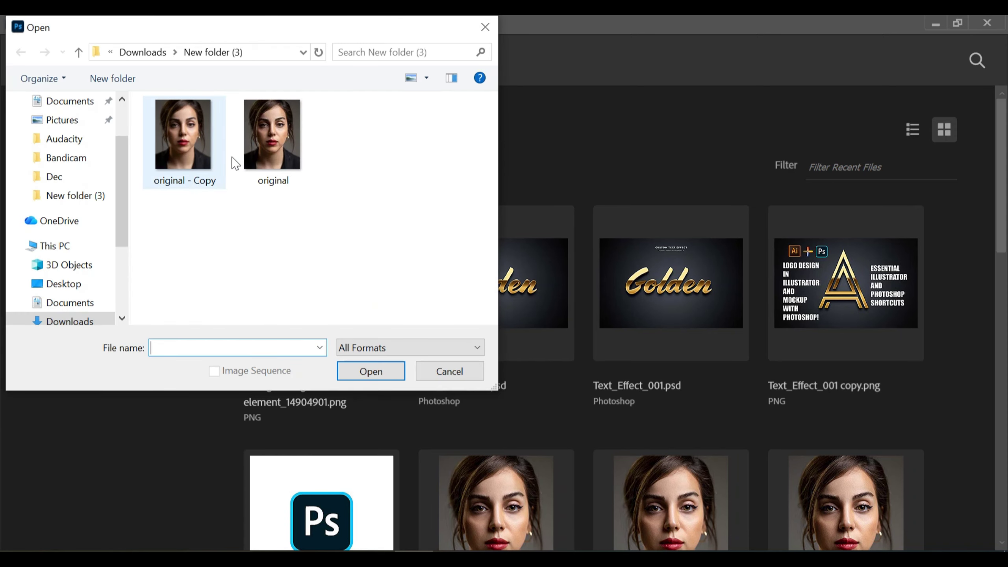
click(278, 135)
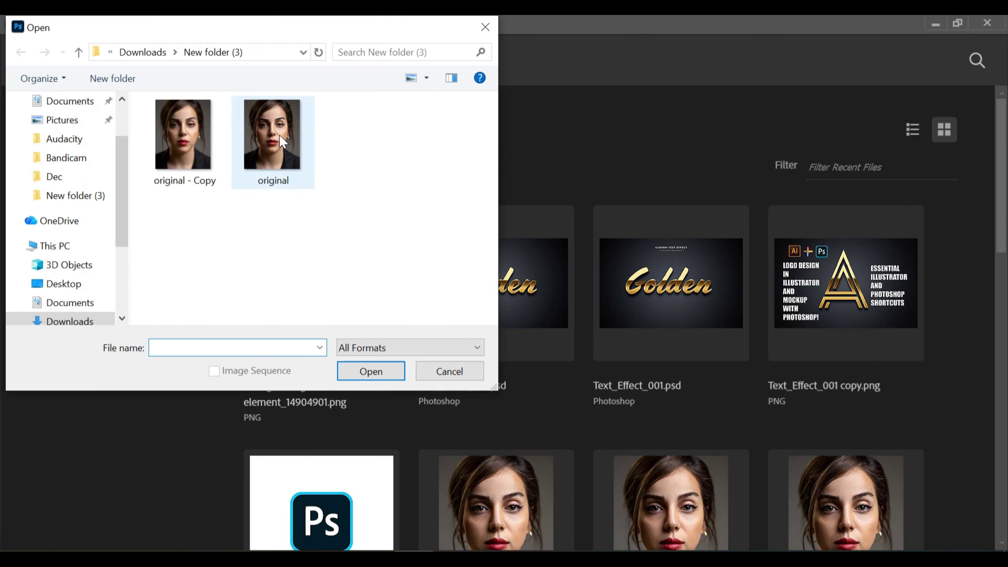
click(370, 372)
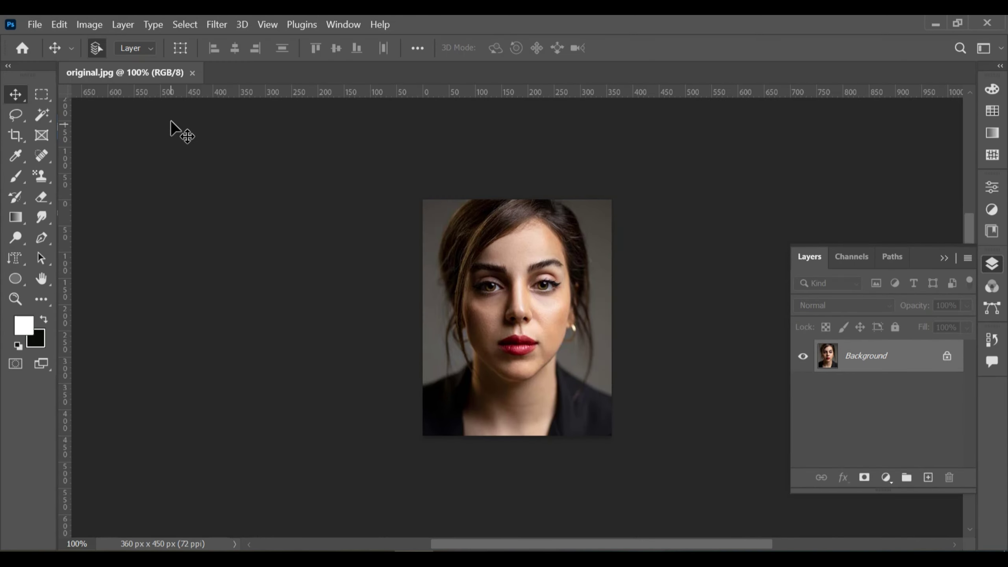
Step: Make sure Enable Preserve Details 2.0 Upscale is active in the Technology Previews preferences and confirm
click(90, 24)
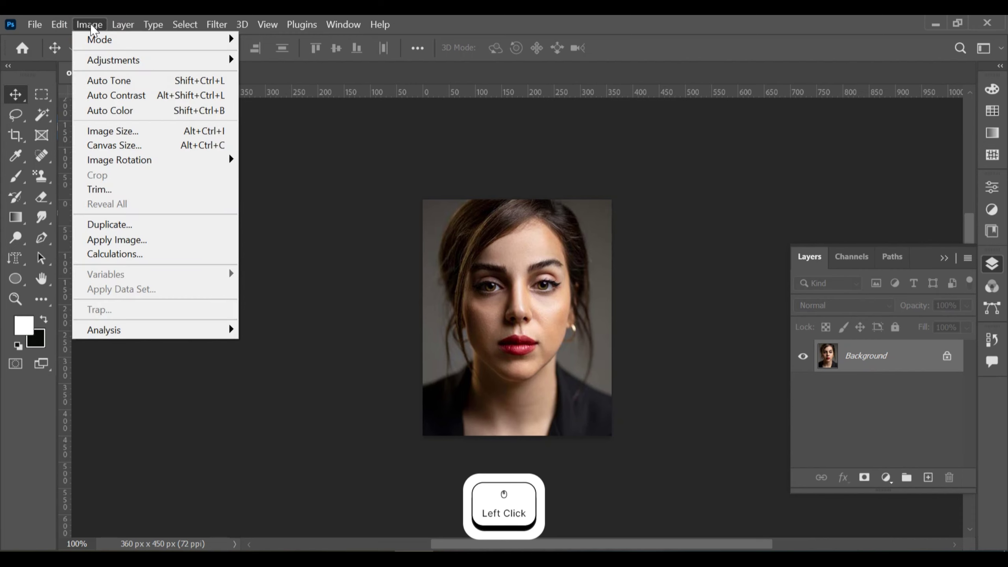
mouse_move(59, 24)
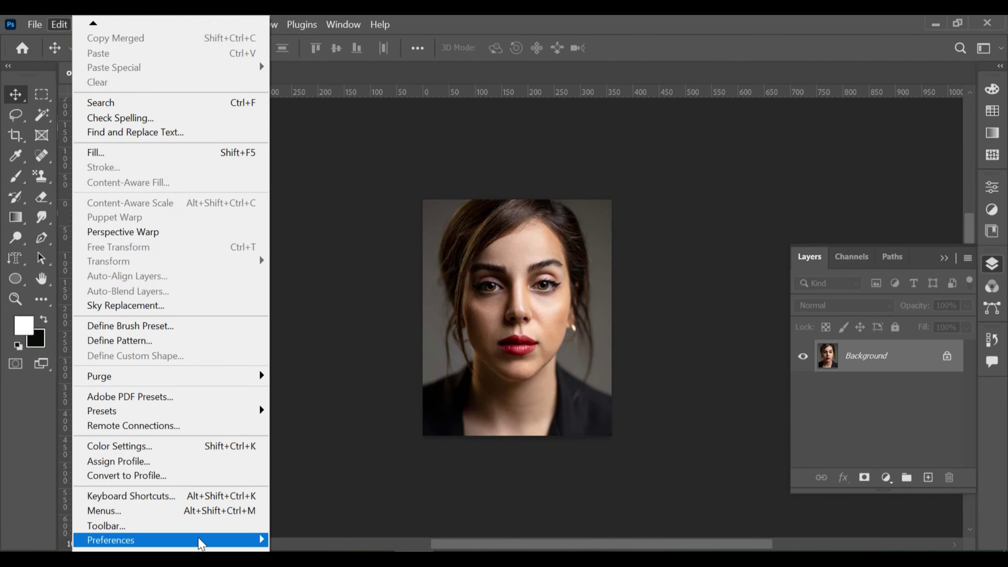
mouse_move(198, 540)
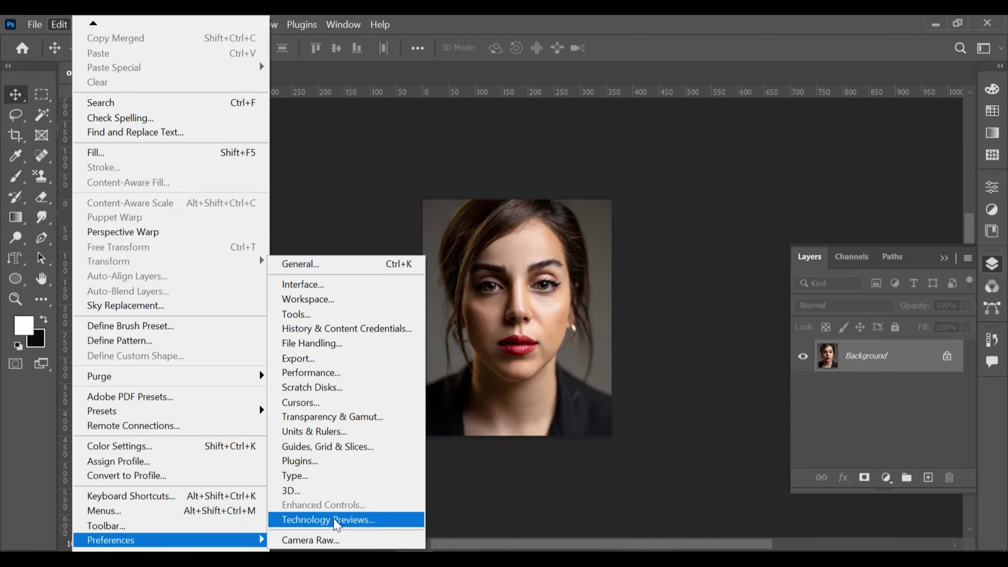
click(337, 523)
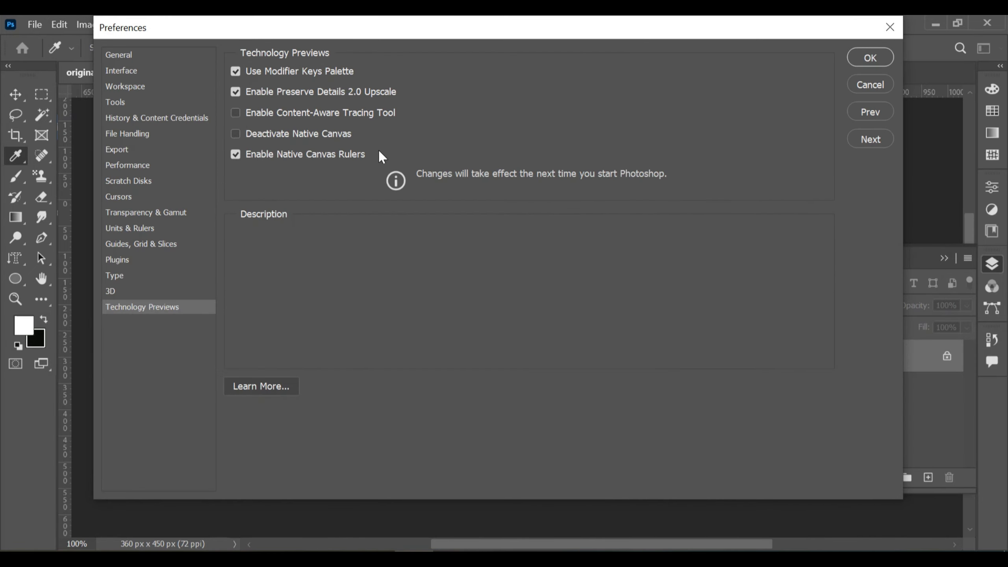
click(236, 92)
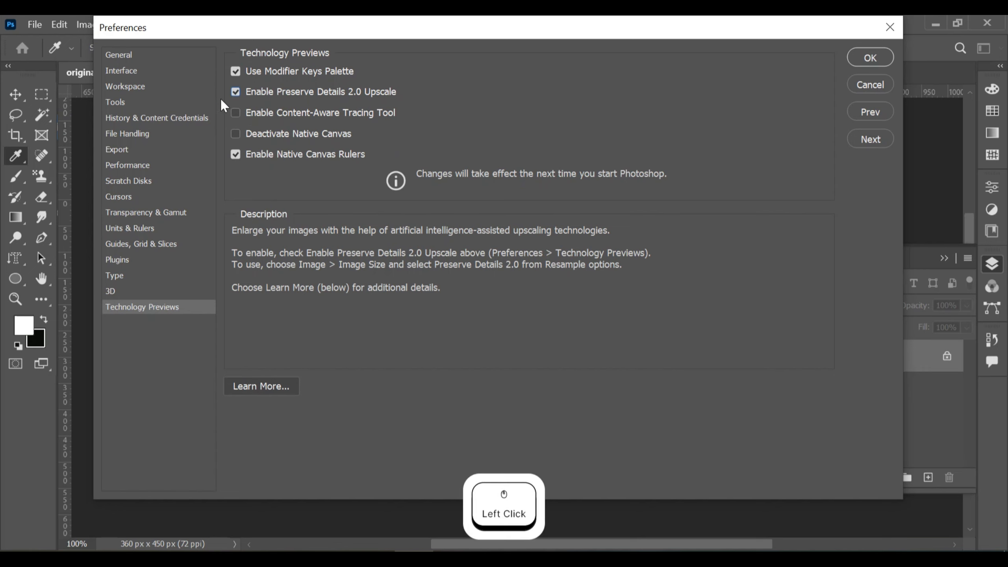
click(869, 62)
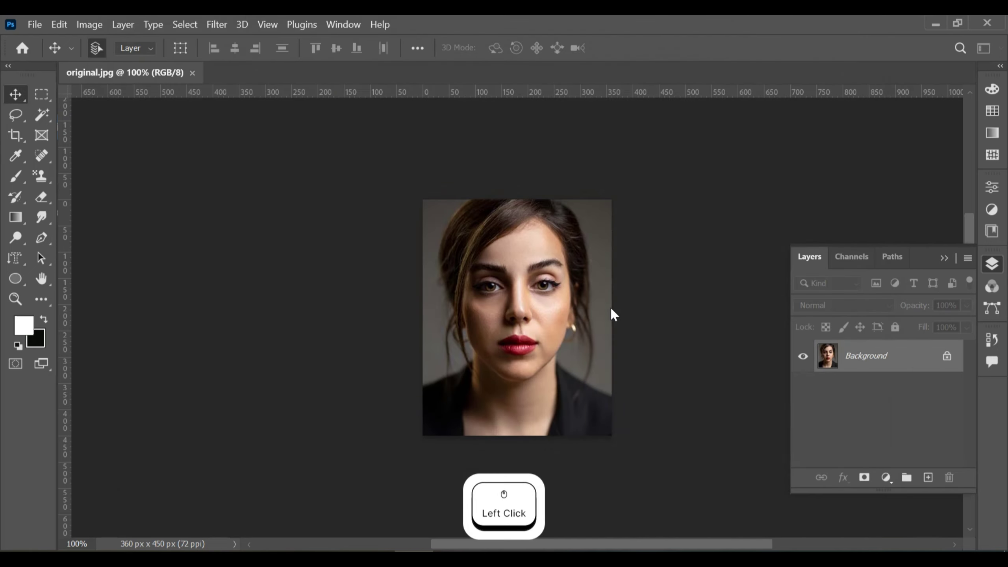
Step: In the Image Size settings, choose Preserve Details 2.0 resampling and set the resolution to 300 pixels/inch
click(90, 26)
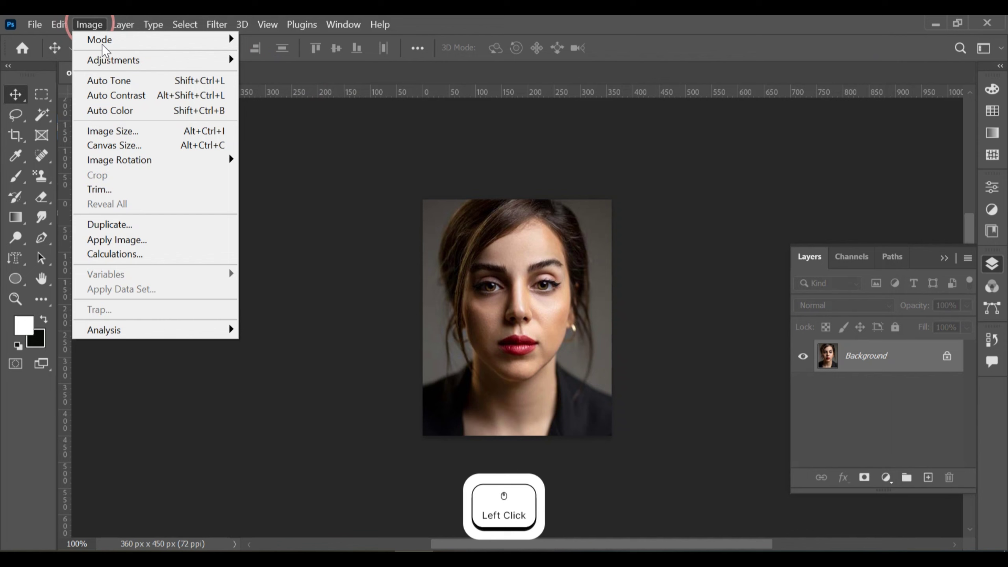
click(131, 130)
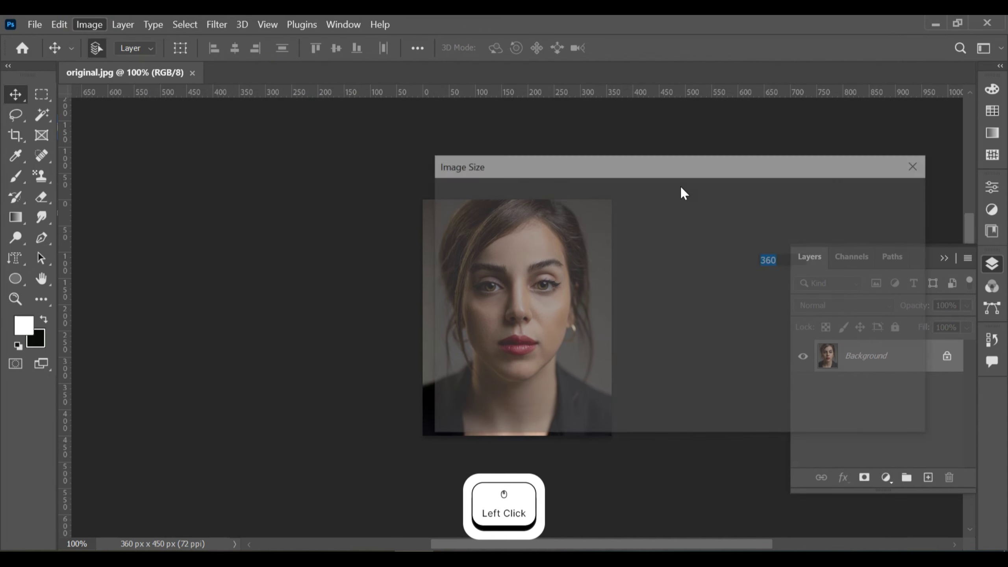
click(854, 329)
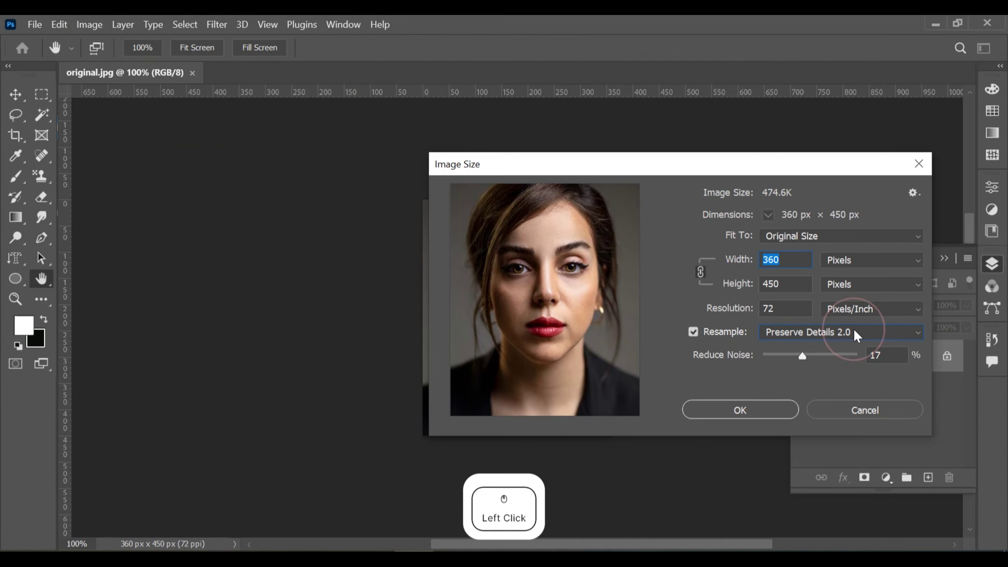
click(803, 387)
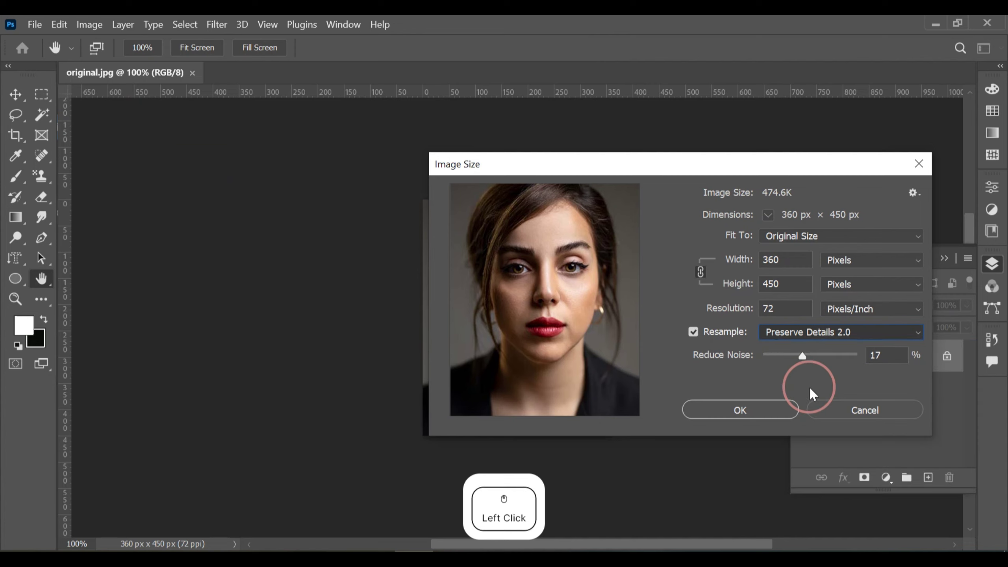
double_click(777, 310)
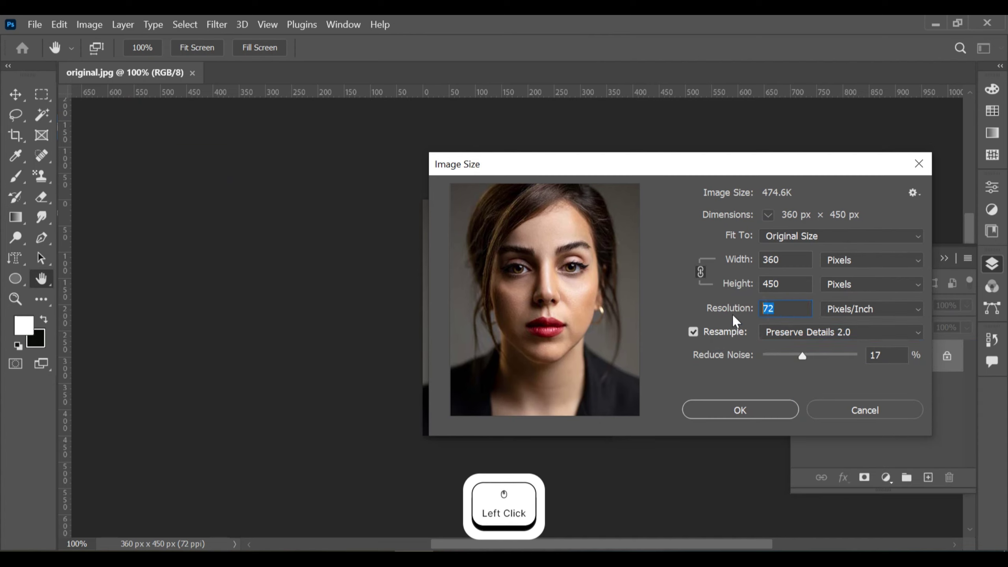
text(300)
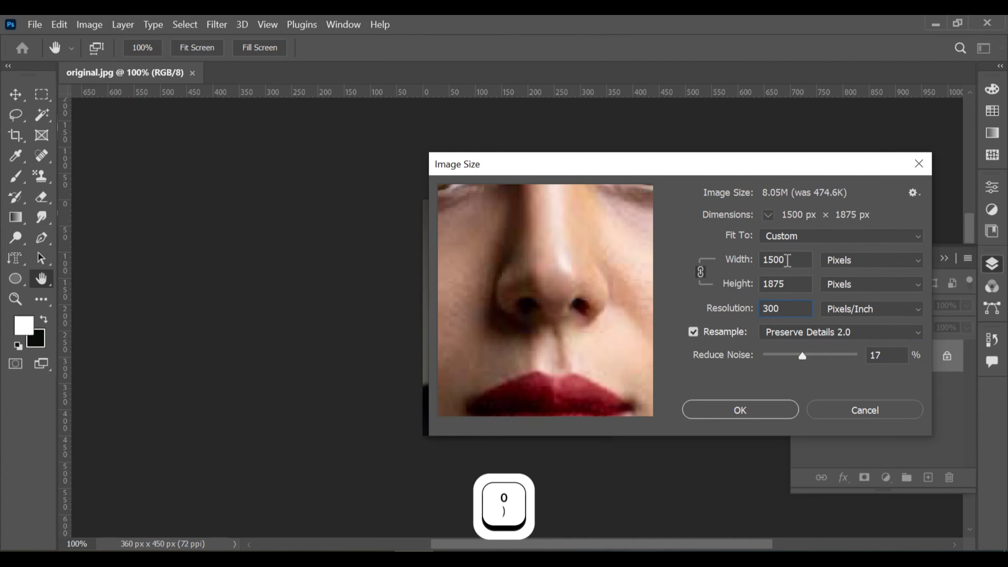
Step: Set the image width to 2500 pixels with linked proportions, apply the resize and fit the enlarged image on screen
click(741, 262)
text(2)
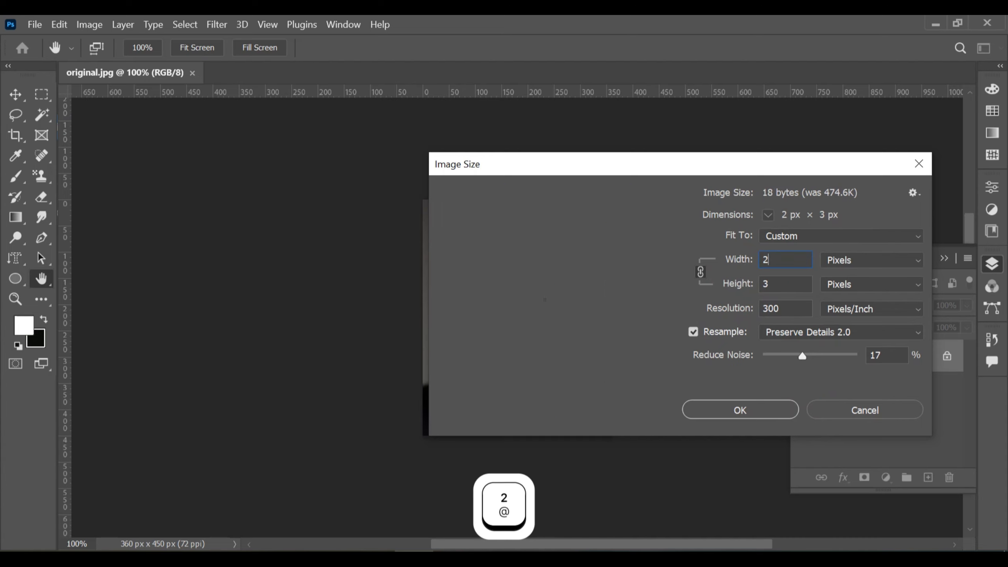
text(500)
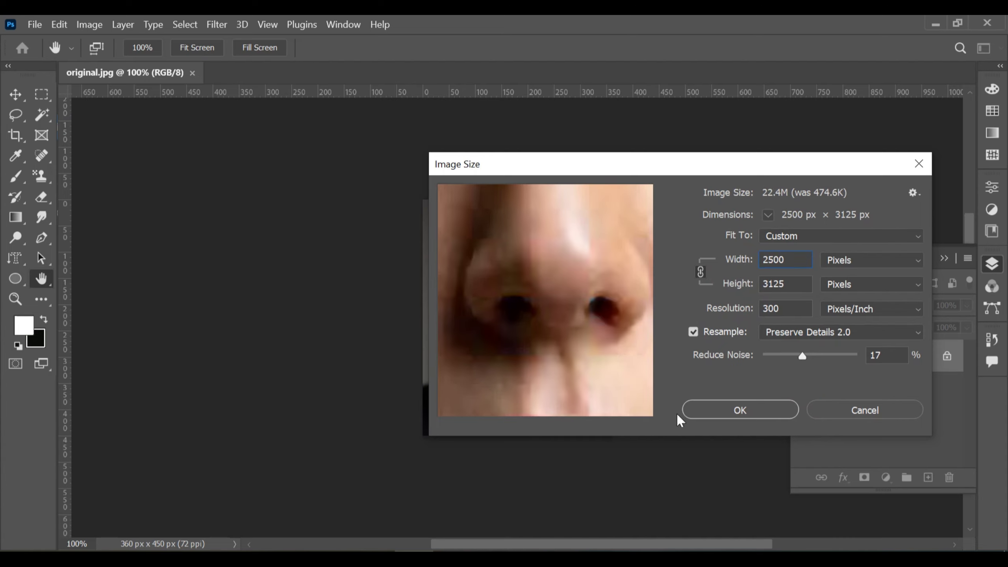
click(512, 408)
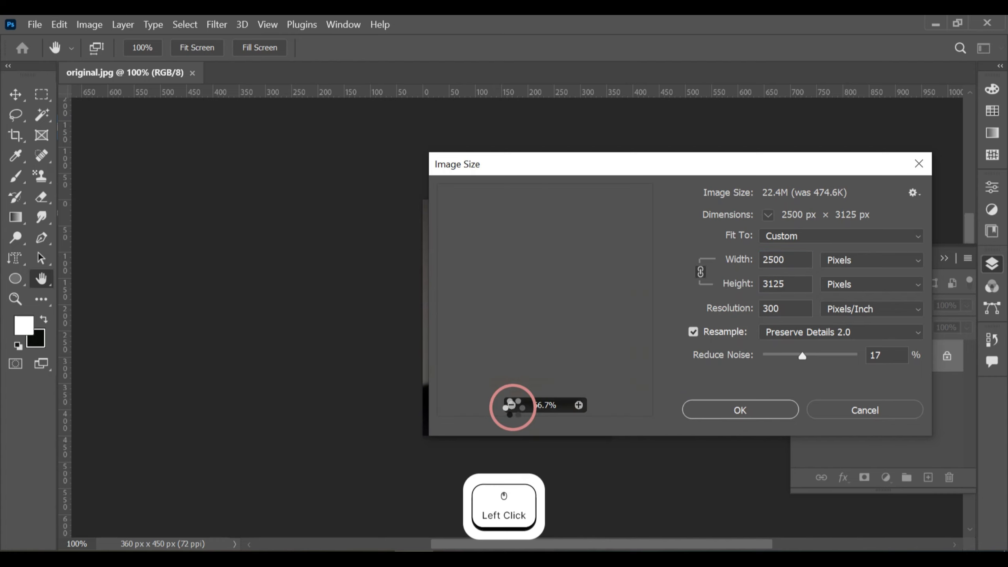
click(734, 410)
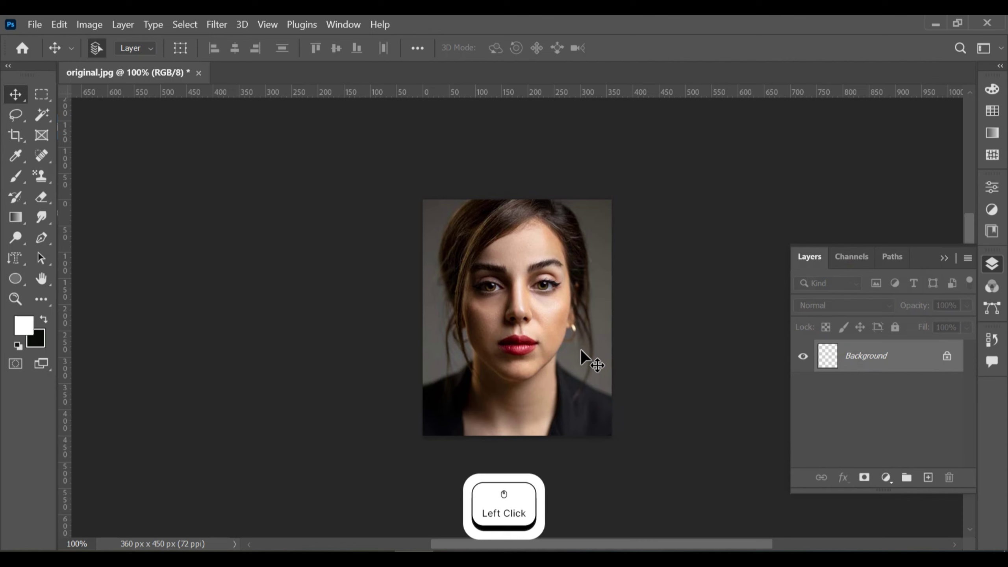
key(ctrl+0)
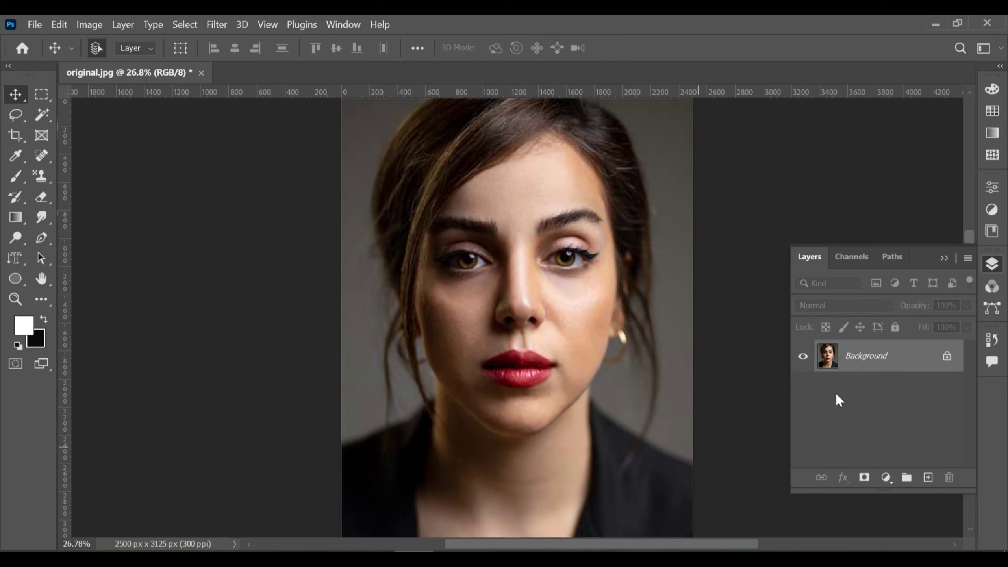
Step: Duplicate the Background layer, and duplicate that copy again, keeping the default layer names
right_click(909, 361)
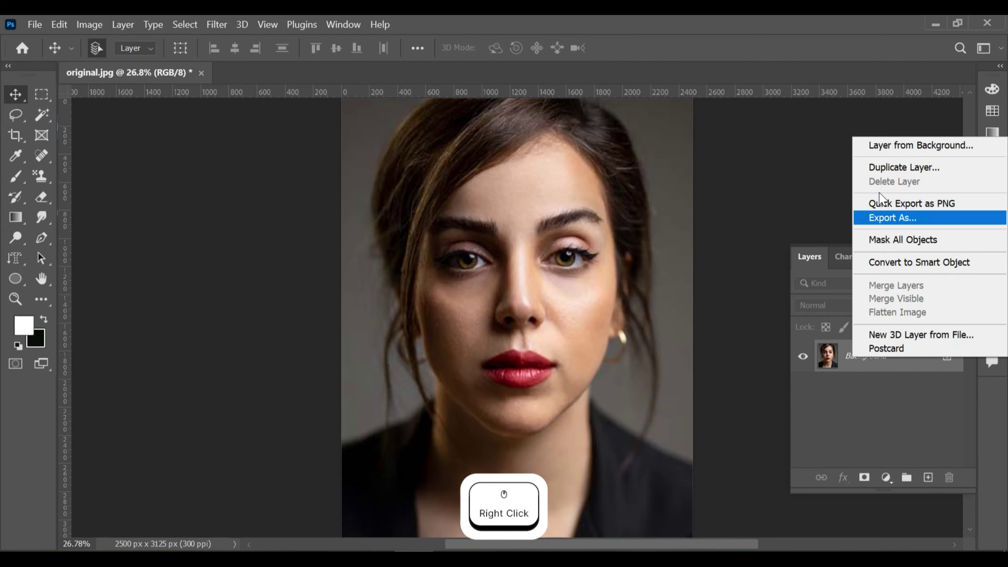
click(882, 166)
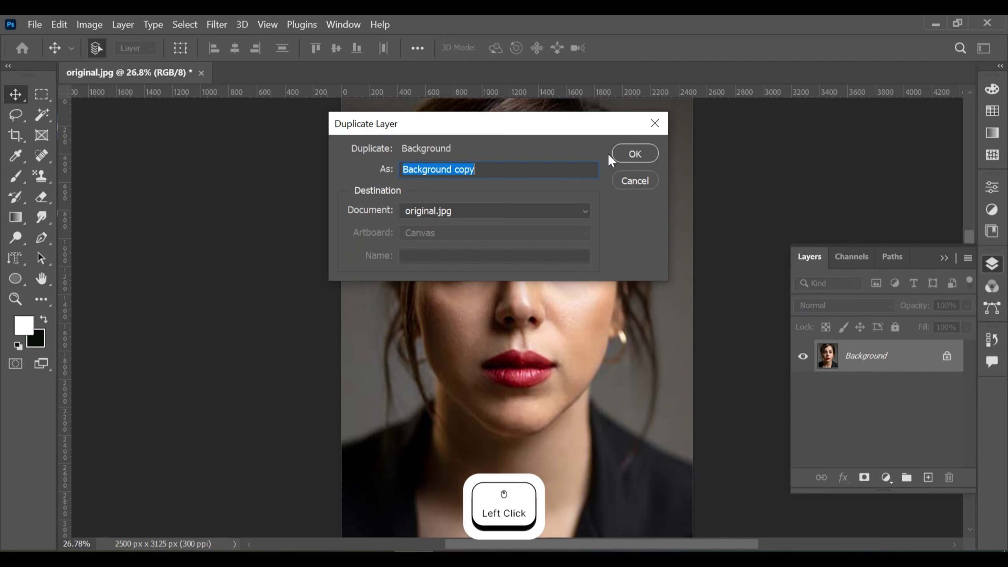
click(628, 153)
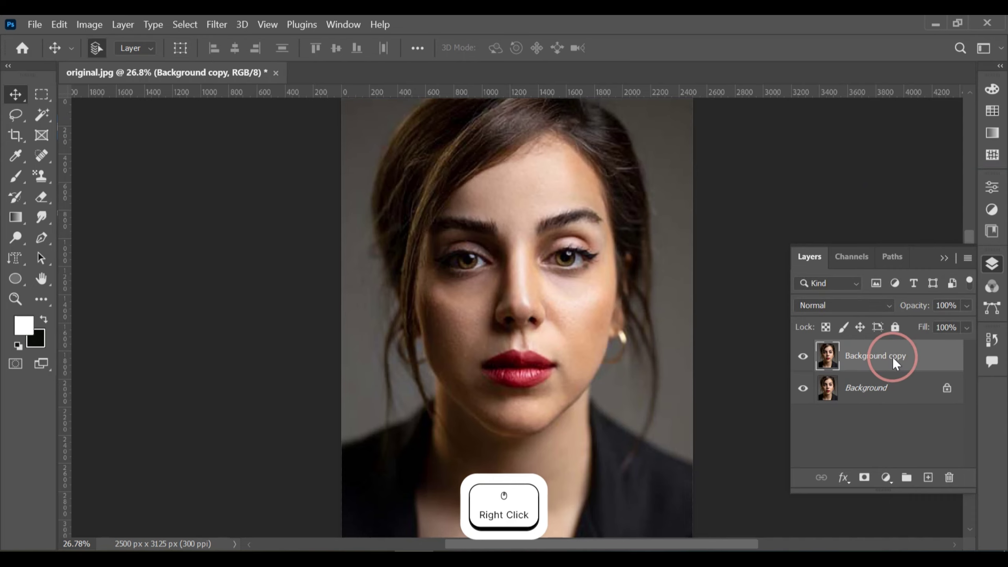
right_click(893, 358)
click(726, 99)
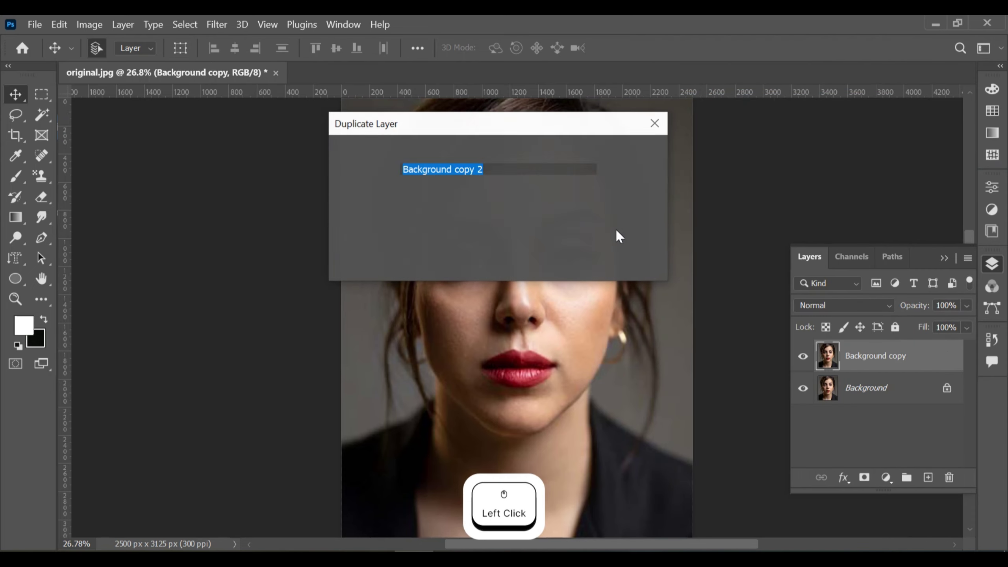
click(634, 154)
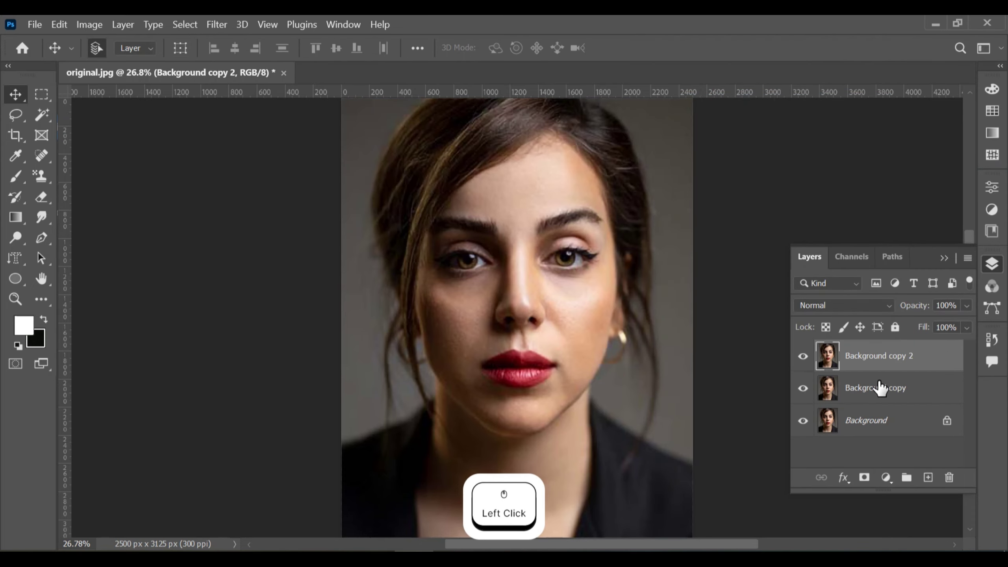
Step: Hide Background copy 2 and apply a Gaussian Blur with a 9.4-pixel radius to the Background copy layer
click(803, 356)
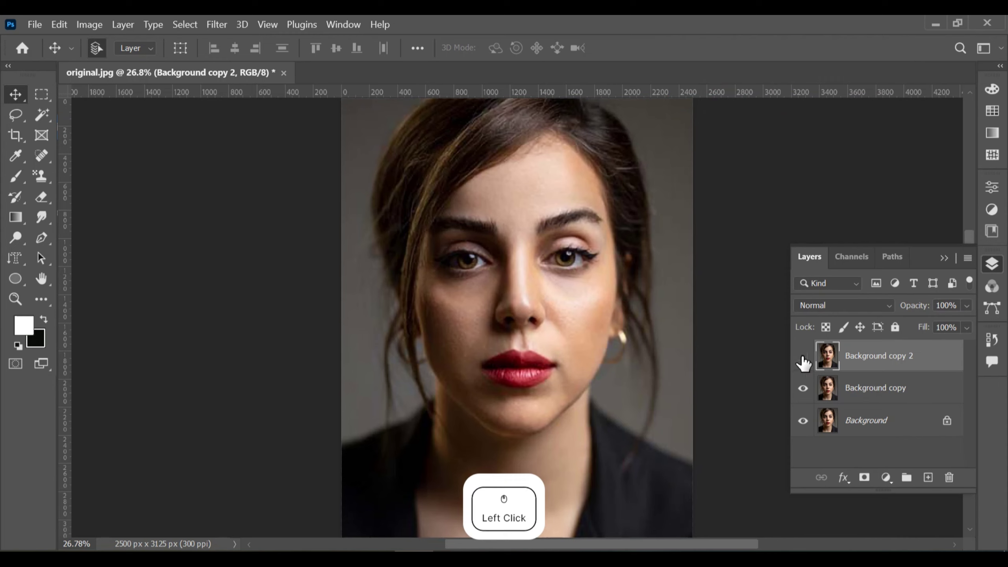
click(873, 391)
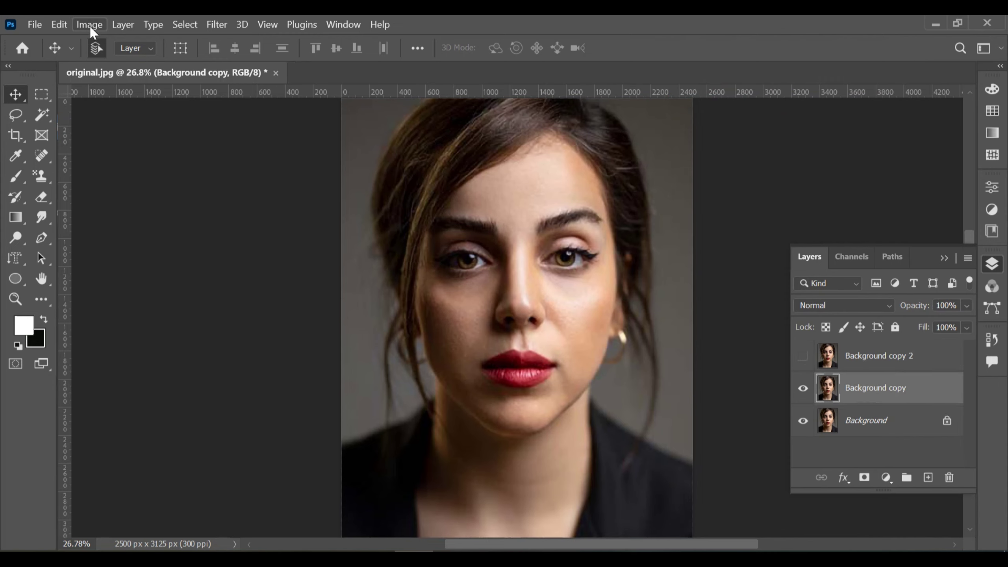
click(220, 24)
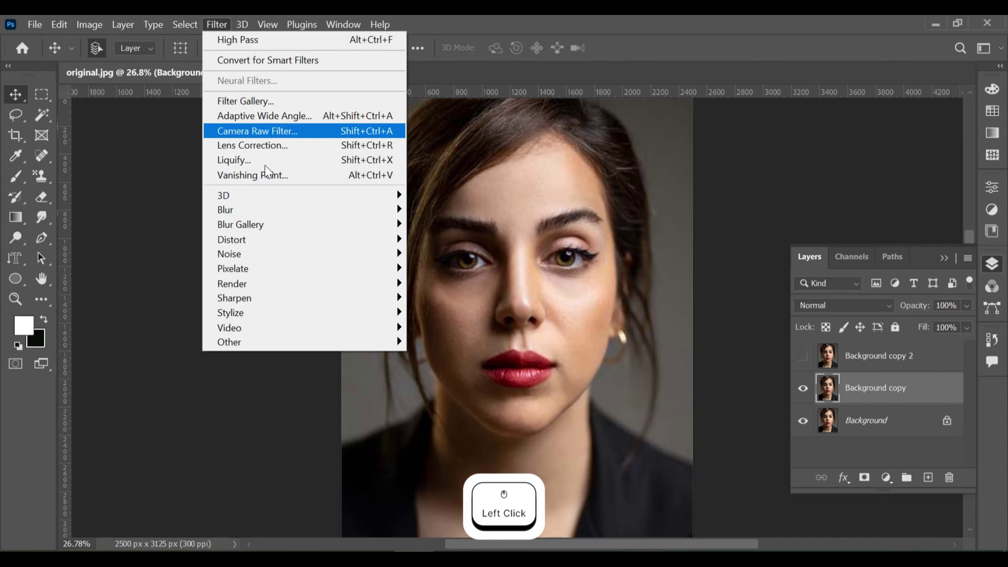
mouse_move(296, 209)
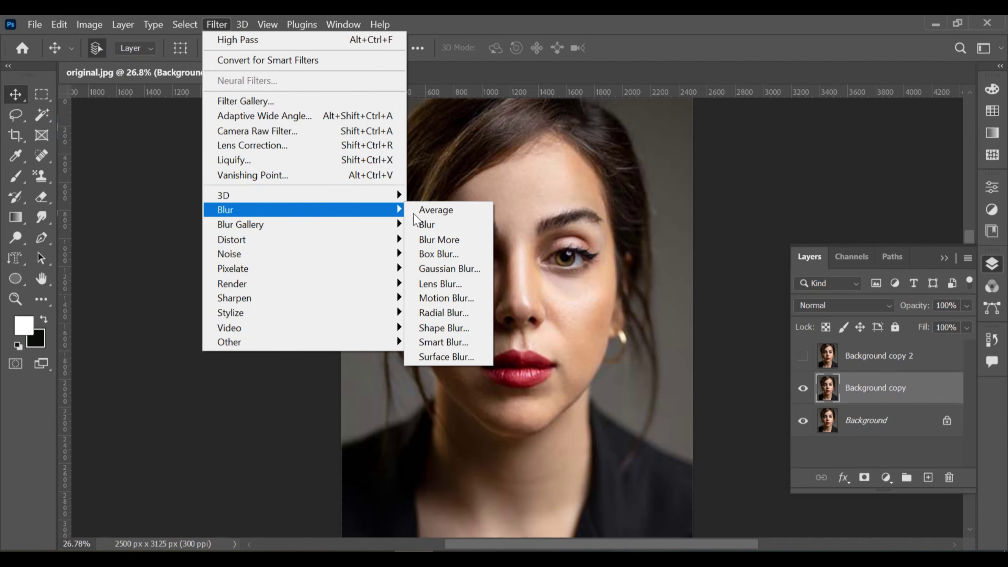
click(451, 269)
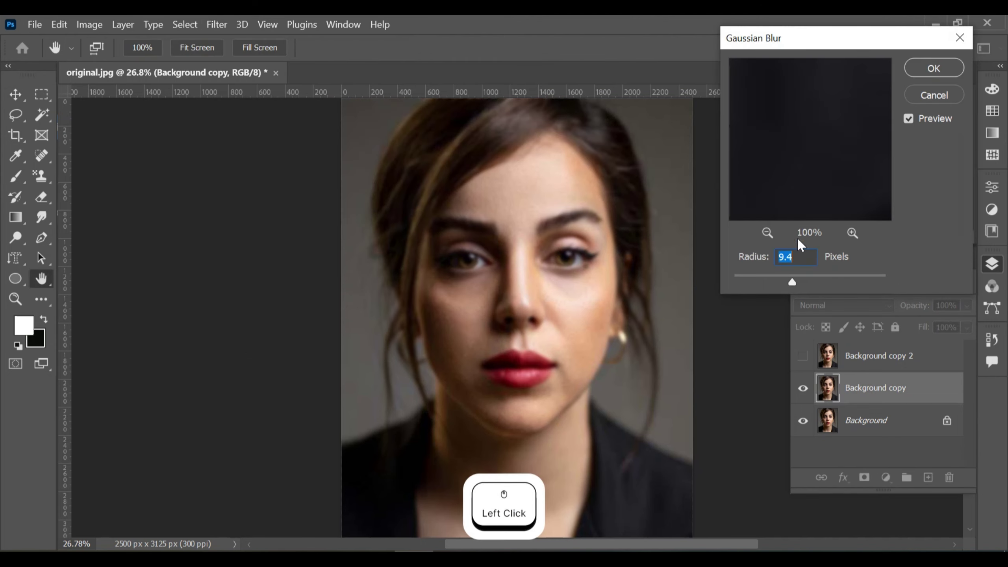
drag(794, 286, 789, 285)
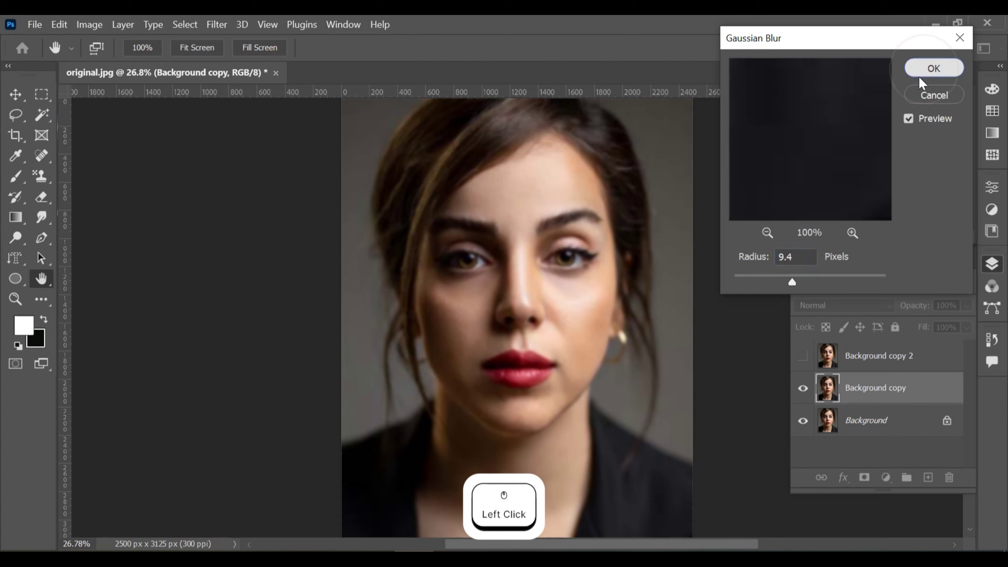
click(934, 68)
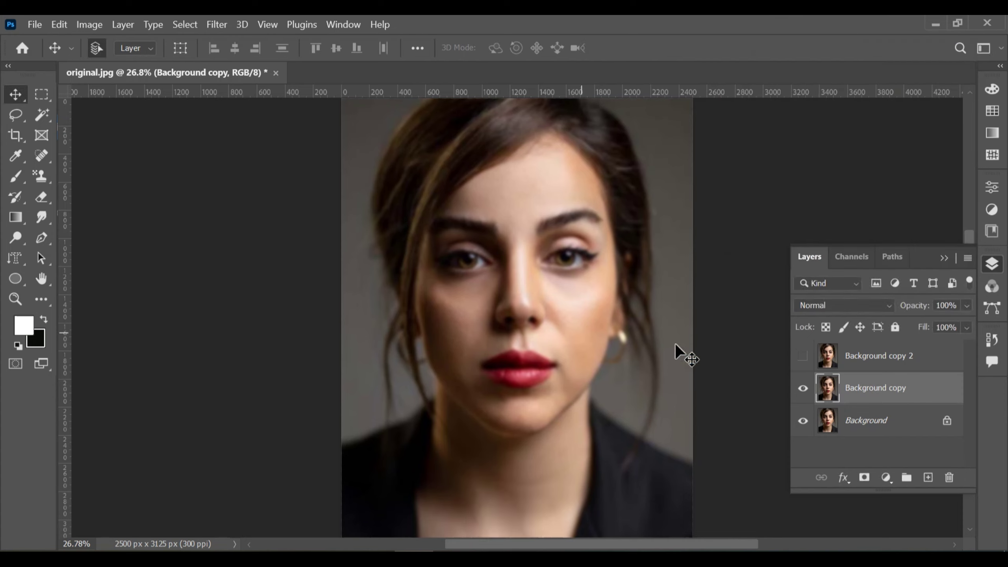
Step: Make Background copy 2 visible again and desaturate that layer
click(852, 360)
click(802, 356)
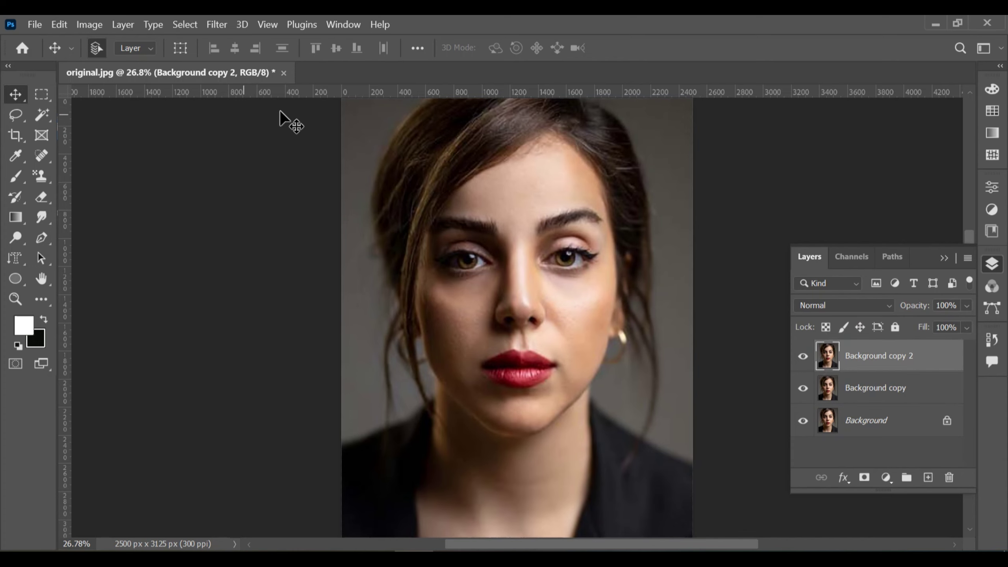
click(87, 26)
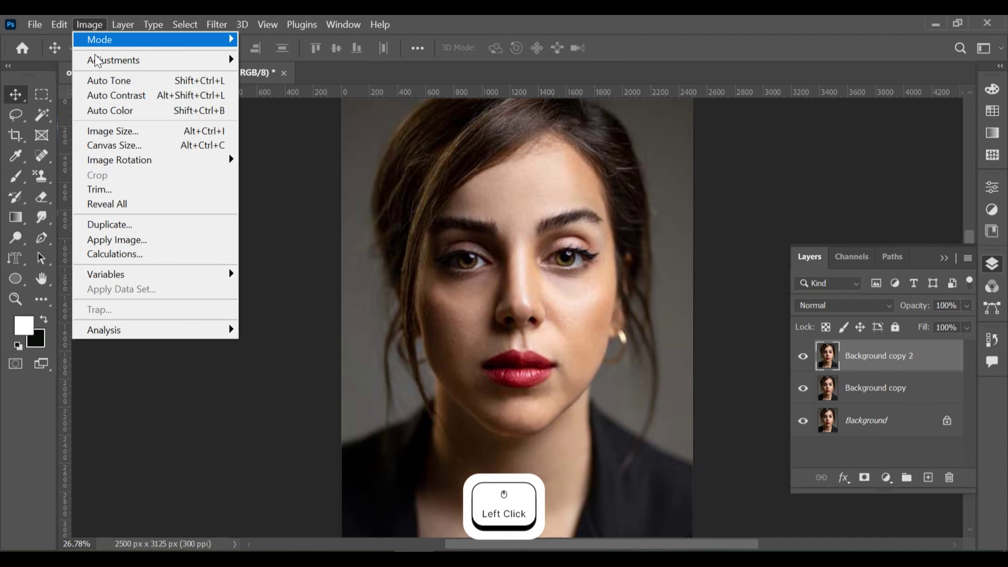
click(62, 26)
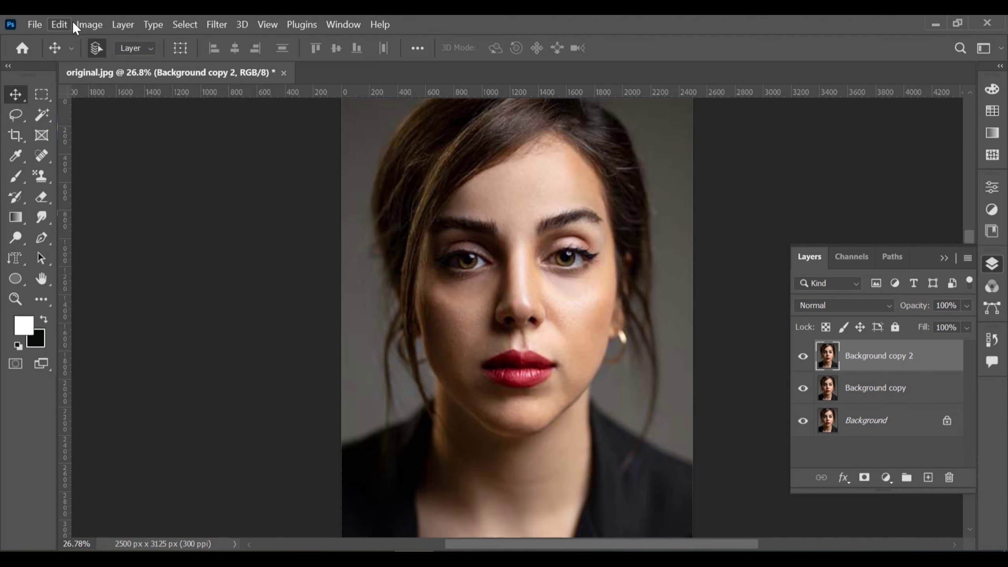
click(89, 24)
mouse_move(146, 67)
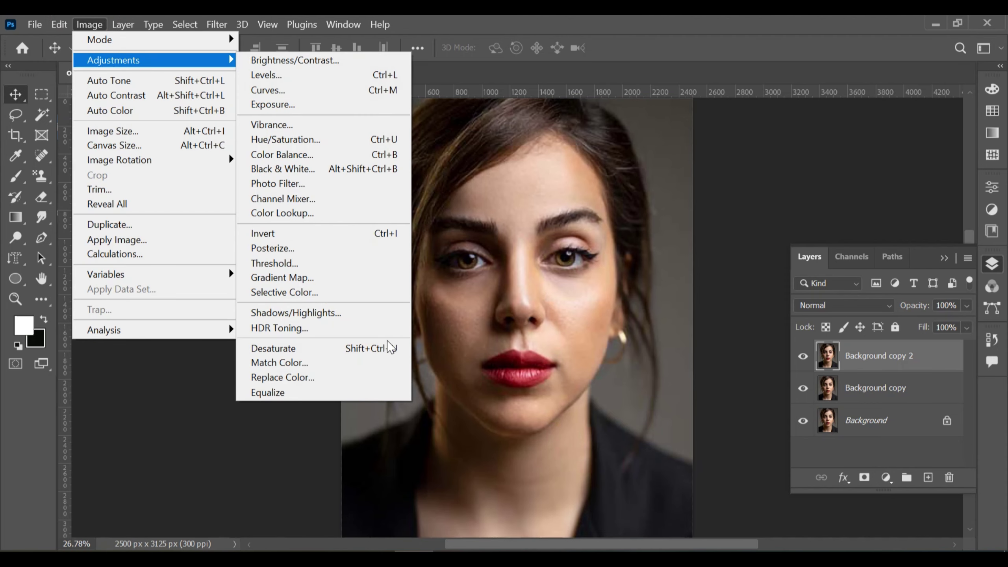
click(385, 348)
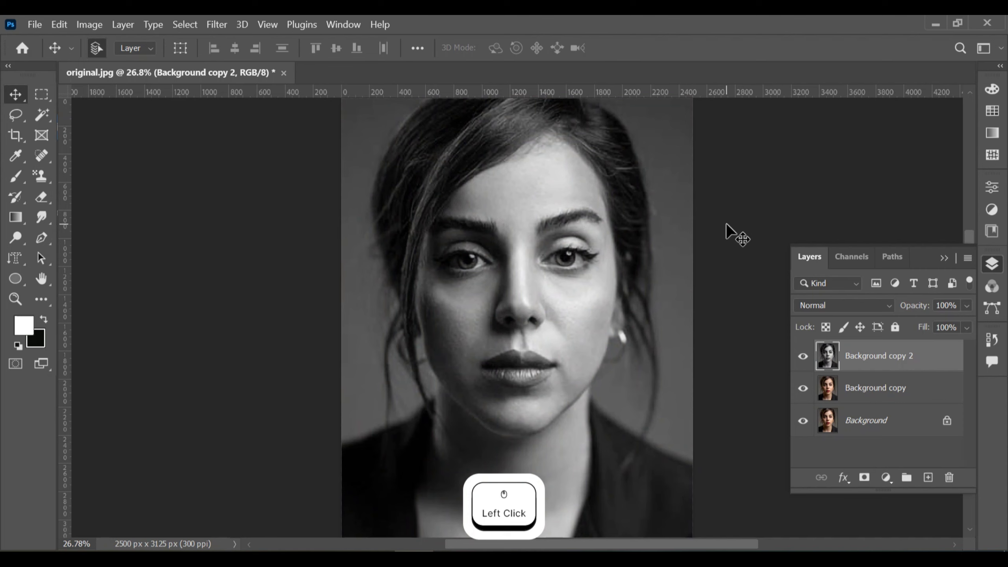
Step: Apply the High Pass filter to Background copy 2 with a radius of 7.2 pixels
click(218, 25)
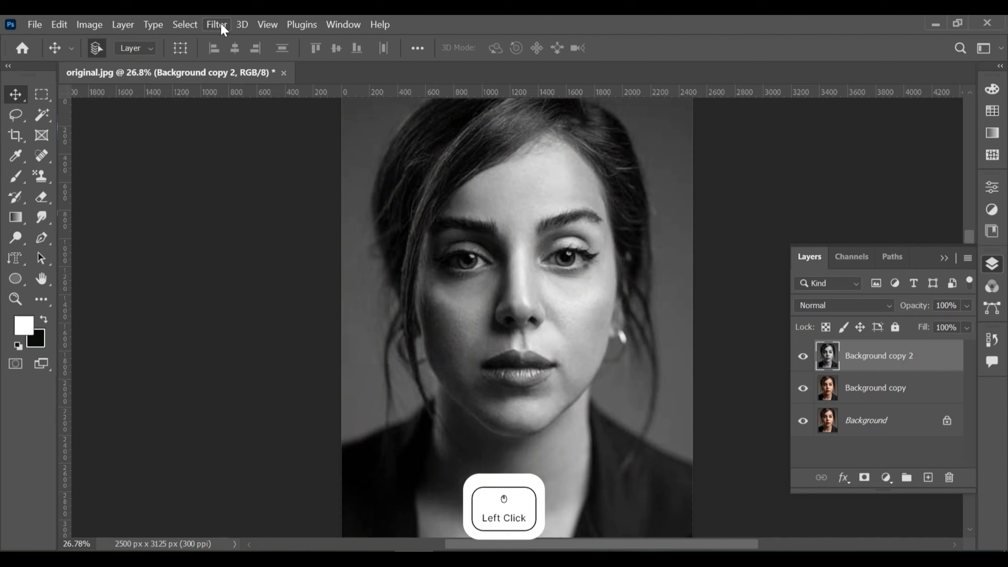
mouse_move(313, 196)
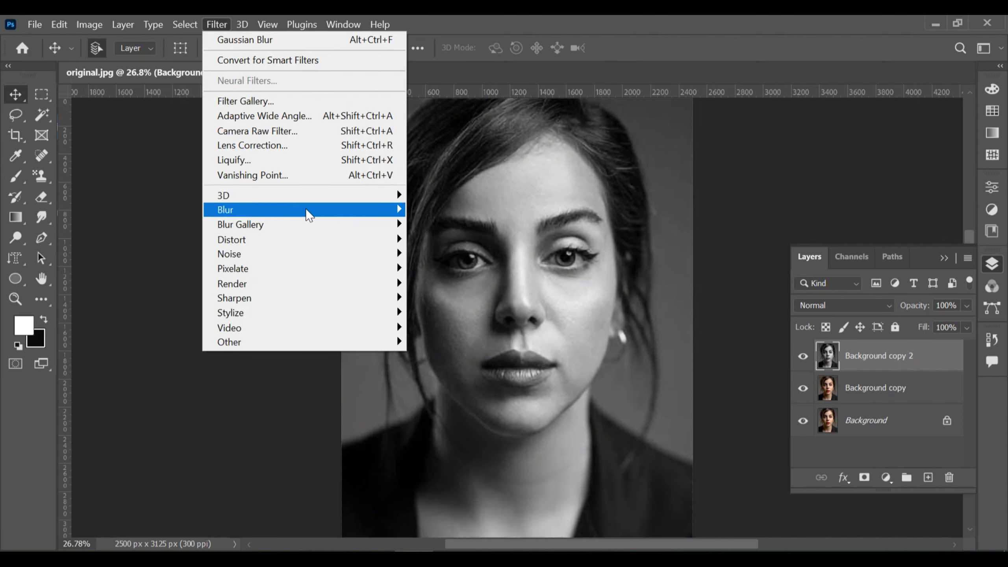
mouse_move(347, 215)
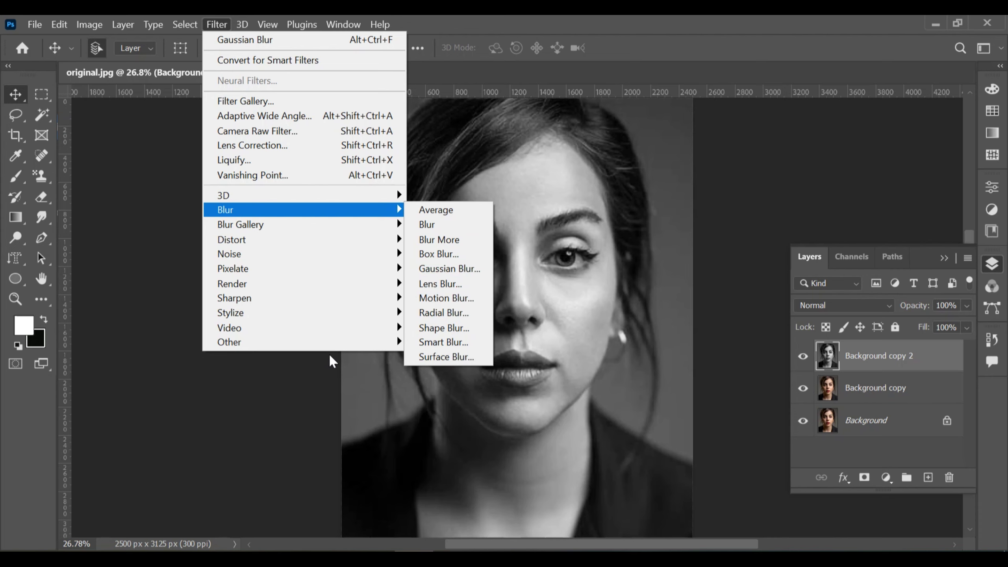
mouse_move(335, 345)
click(447, 359)
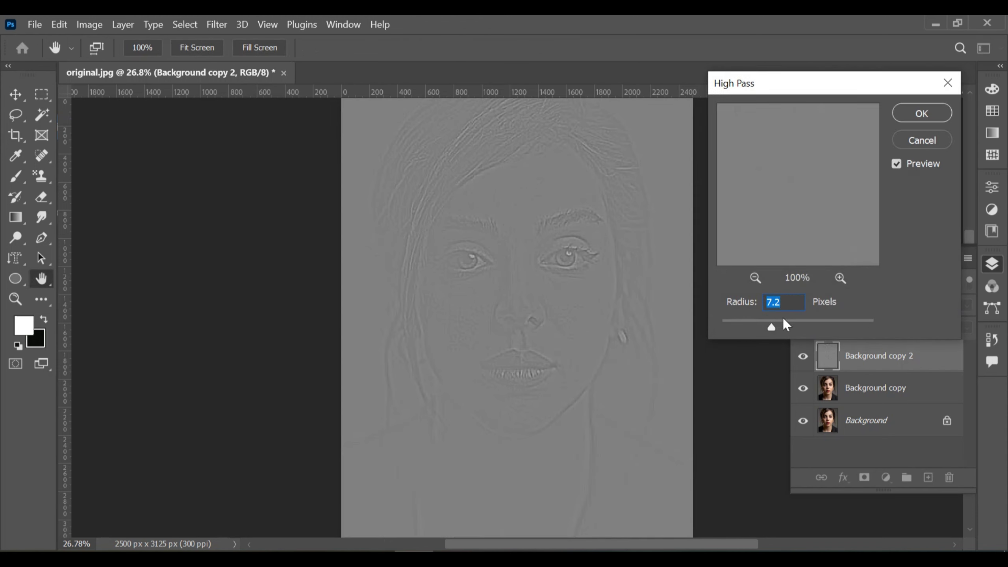
click(788, 302)
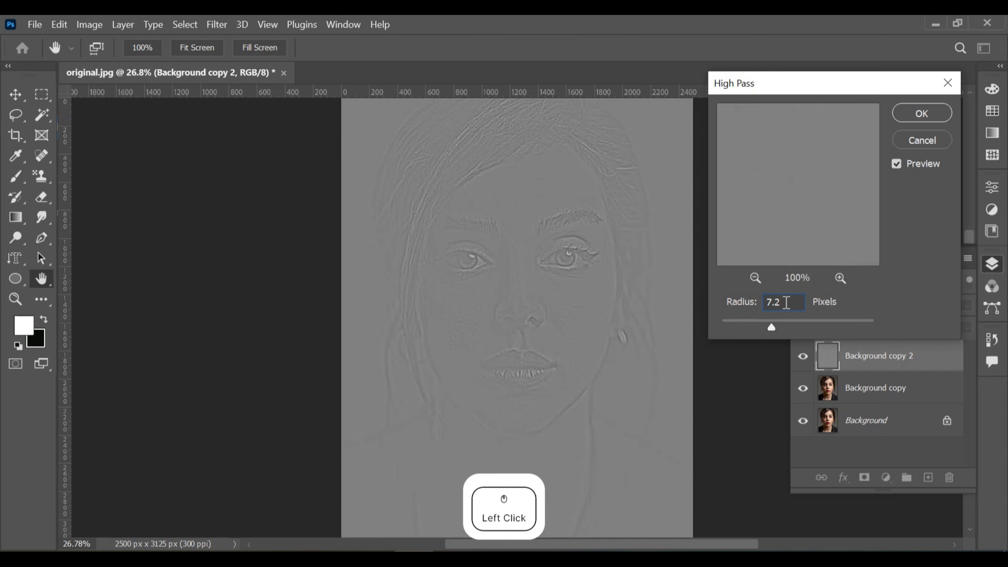
drag(772, 329, 772, 330)
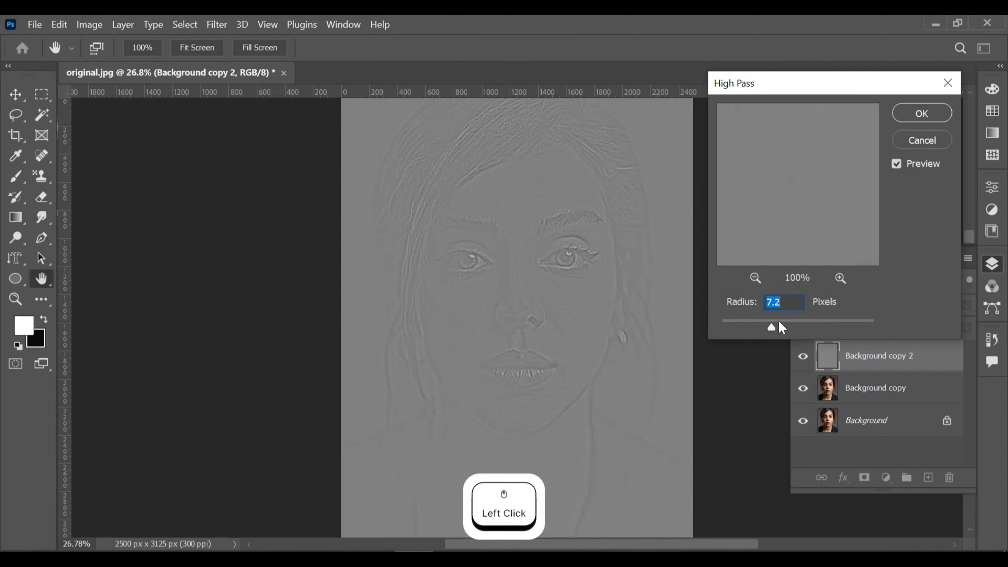
click(924, 115)
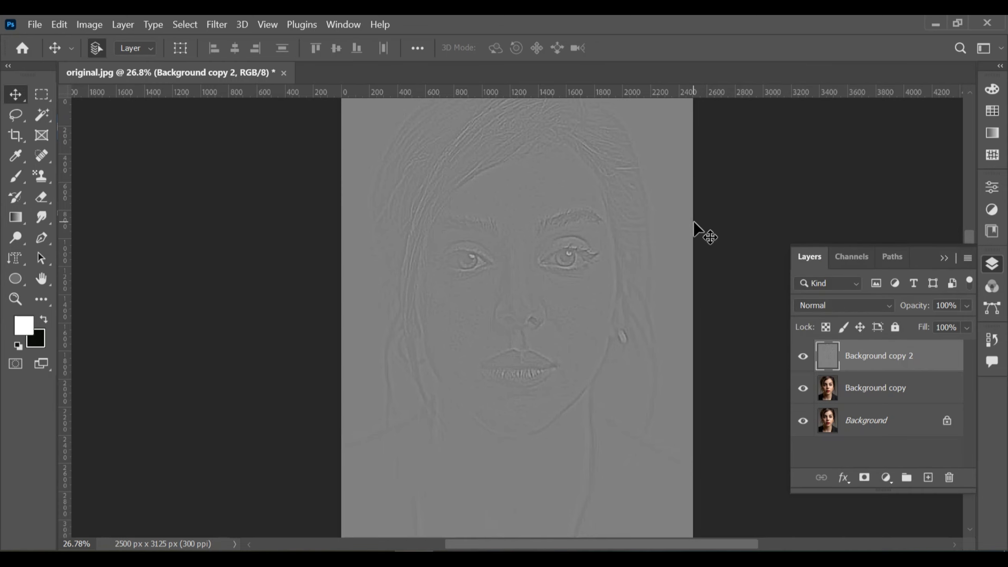
Step: Set Background copy 2's blend mode to Overlay and add the Background copy layer to the selection
click(890, 304)
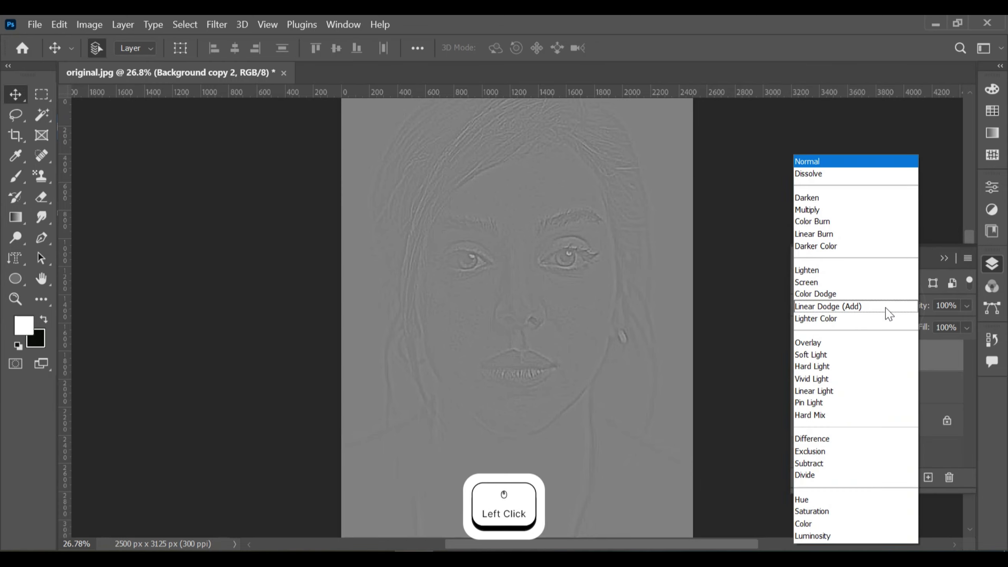
click(847, 343)
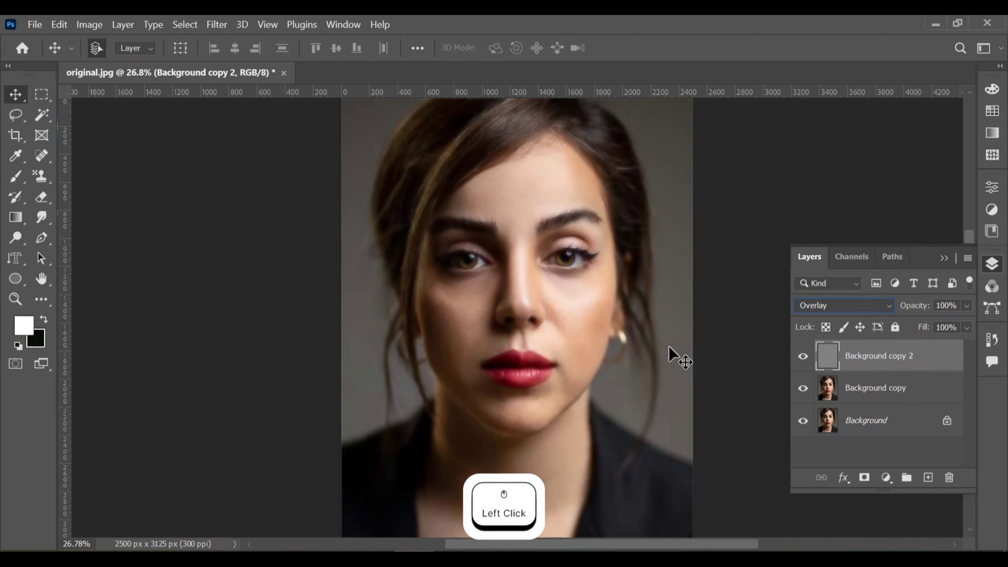
ctrl+click(889, 389)
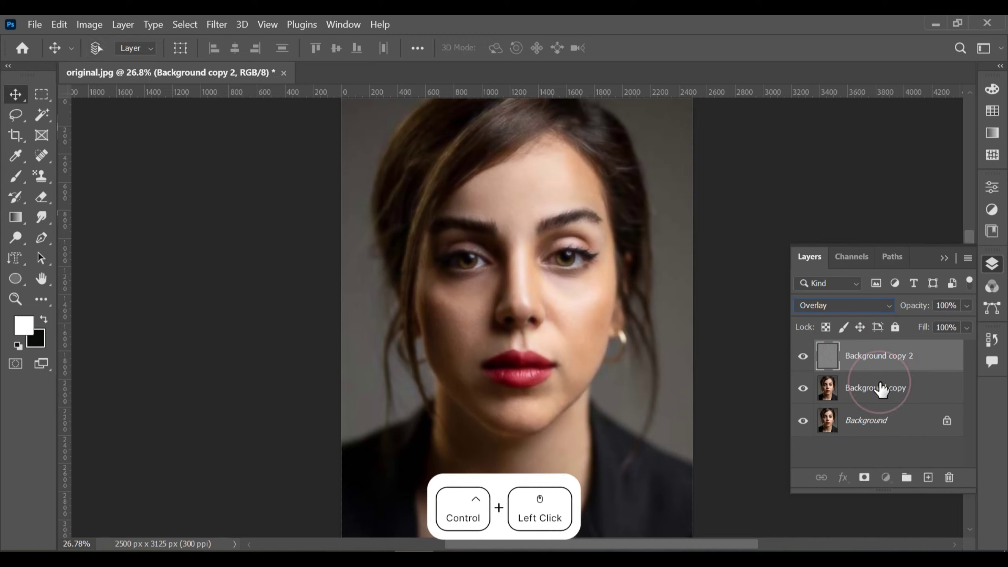
click(907, 479)
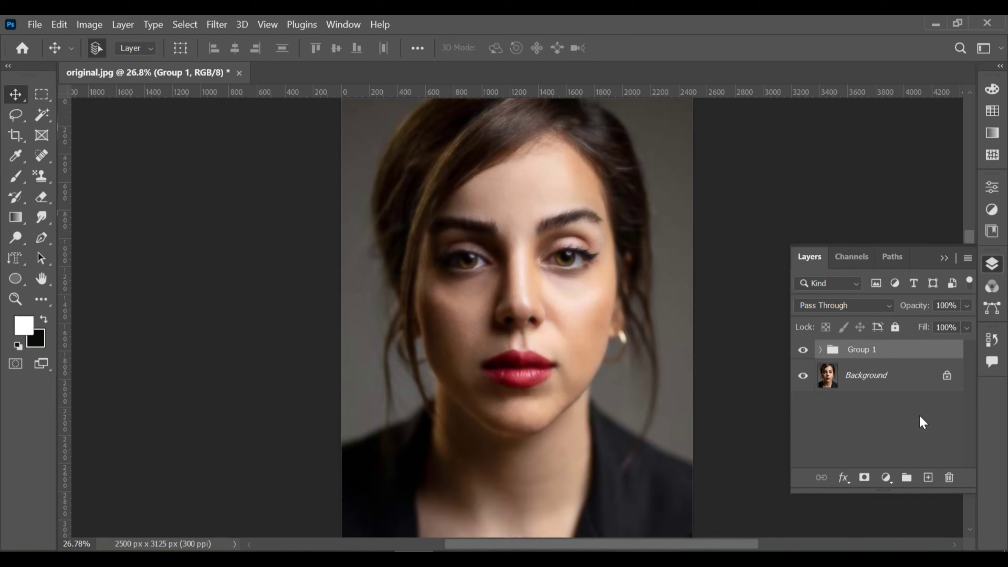
alt+click(907, 479)
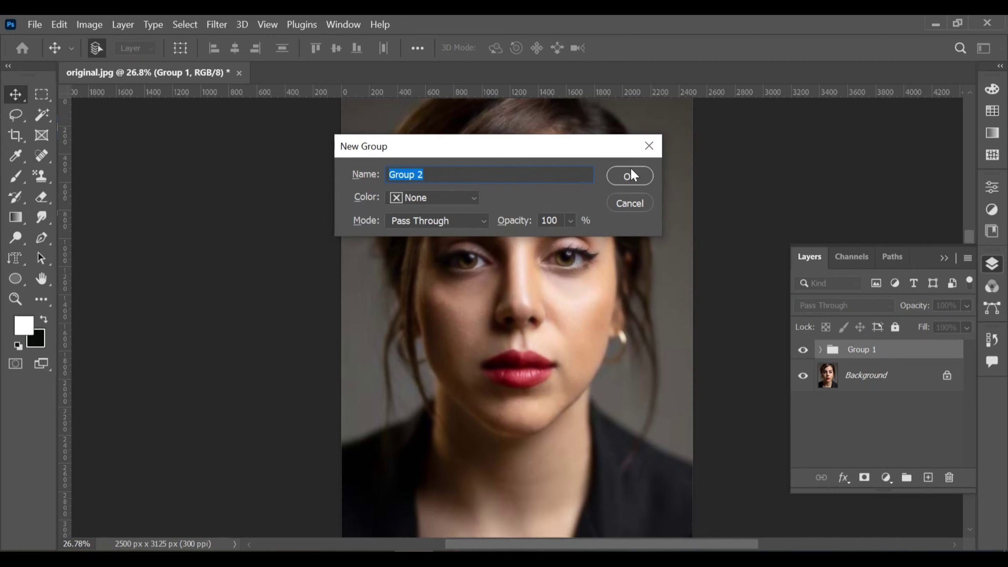
click(633, 204)
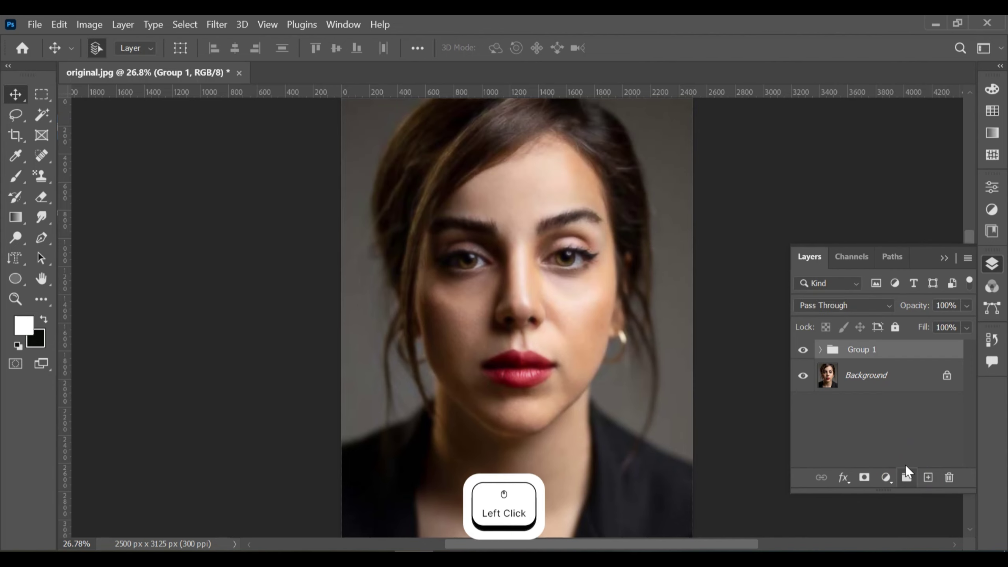
key(ctrl+z)
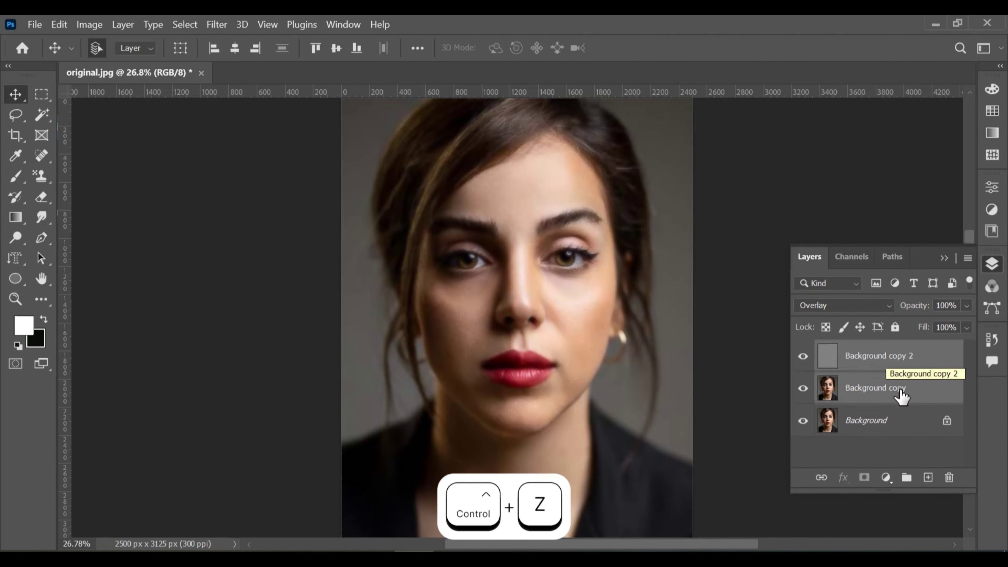
Step: Group Background copy 2 and Background copy, and add a black layer mask that hides the whole group
ctrl+click(906, 479)
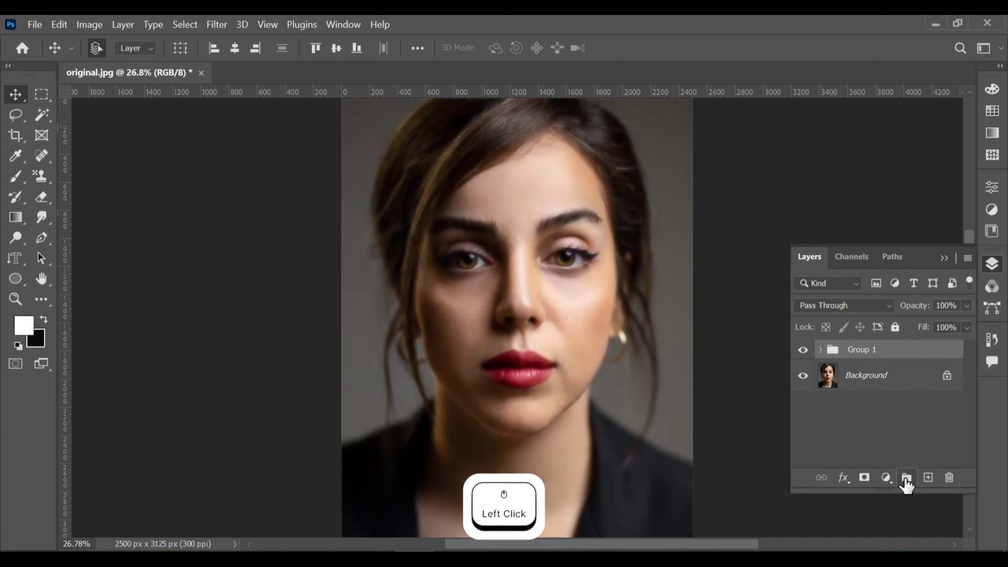
alt+click(864, 478)
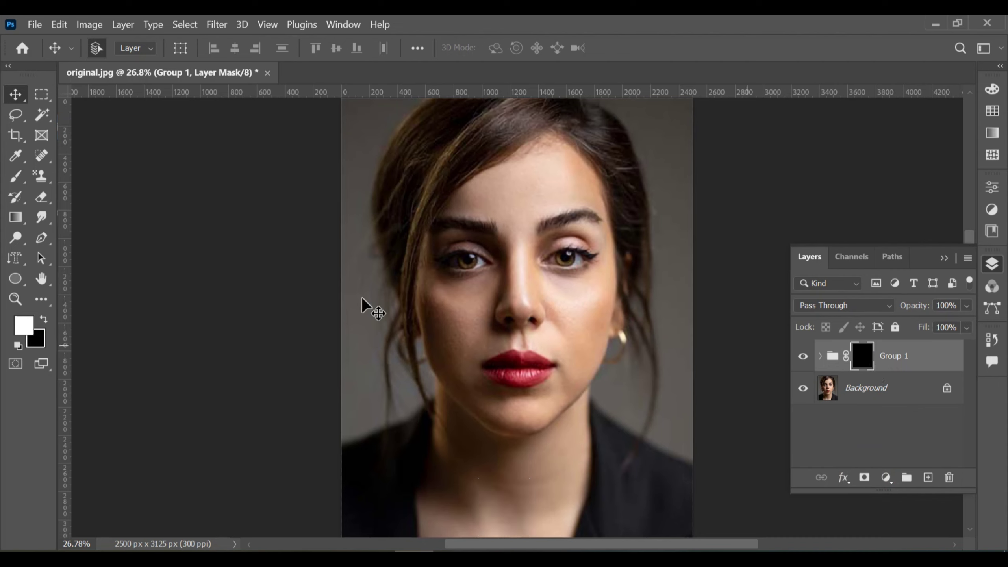
Step: With a soft white Brush enlarged from 149 pixels, paint the Group 1 mask over the forehead, nose and cheek skin
drag(16, 183, 80, 205)
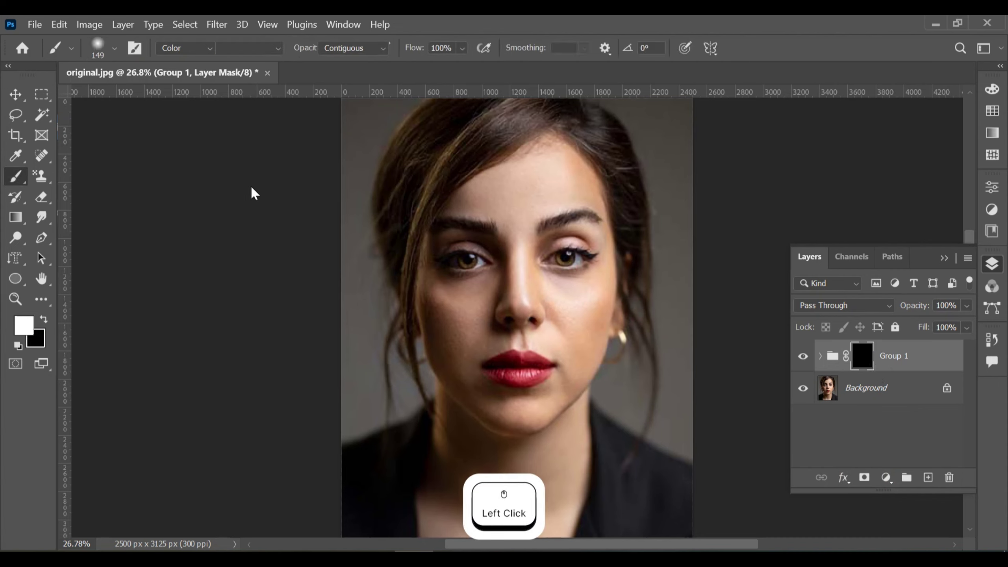
drag(16, 176, 63, 181)
click(63, 181)
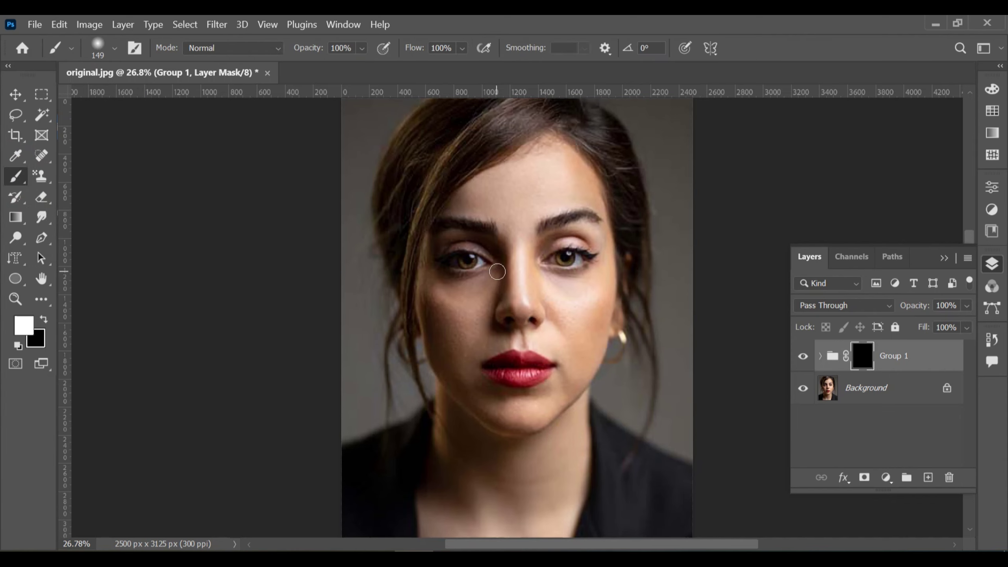
mouse_move(515, 213)
mouse_down()
mouse_move(536, 185)
mouse_move(500, 205)
mouse_move(491, 191)
mouse_move(470, 204)
mouse_move(506, 206)
mouse_up()
key(bracketright)
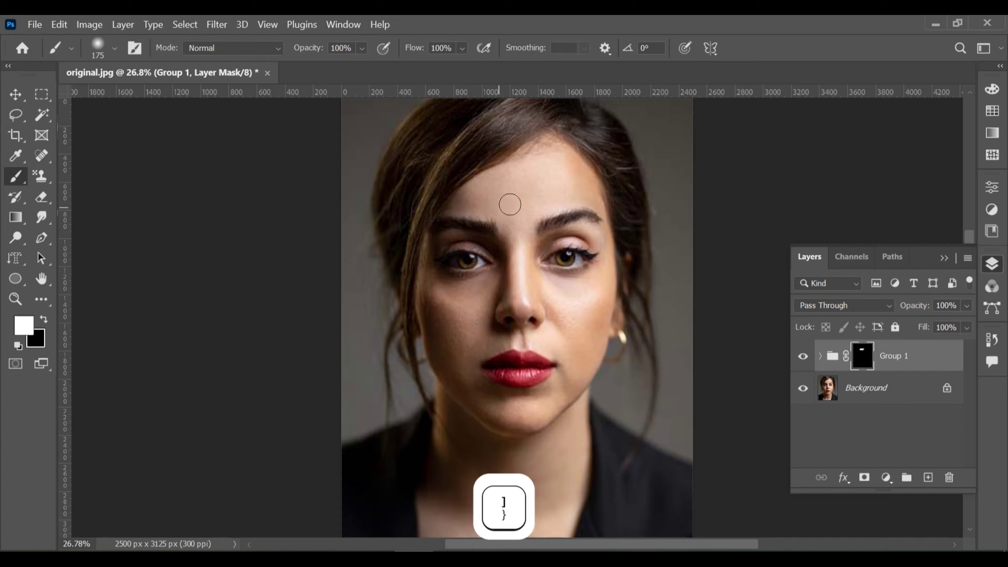
mouse_move(516, 190)
mouse_down()
mouse_move(544, 187)
mouse_move(515, 192)
mouse_move(553, 157)
mouse_move(583, 190)
mouse_move(470, 196)
mouse_move(504, 209)
mouse_move(517, 292)
mouse_move(574, 321)
mouse_move(586, 351)
mouse_move(603, 280)
mouse_move(605, 309)
mouse_move(577, 373)
mouse_move(556, 400)
mouse_move(510, 420)
mouse_move(543, 422)
mouse_move(484, 421)
mouse_move(453, 381)
mouse_move(436, 342)
mouse_move(445, 330)
mouse_move(465, 349)
mouse_move(462, 360)
mouse_move(463, 322)
mouse_move(478, 301)
mouse_move(432, 293)
mouse_move(461, 350)
mouse_move(462, 312)
mouse_move(483, 291)
mouse_up()
Step: Reduce the brush to 150 pixels and paint the group mask over the skin around both eyes and down the cheeks
key(bracketleft)
key(bracketleft)
key(bracketleft)
key(bracketleft)
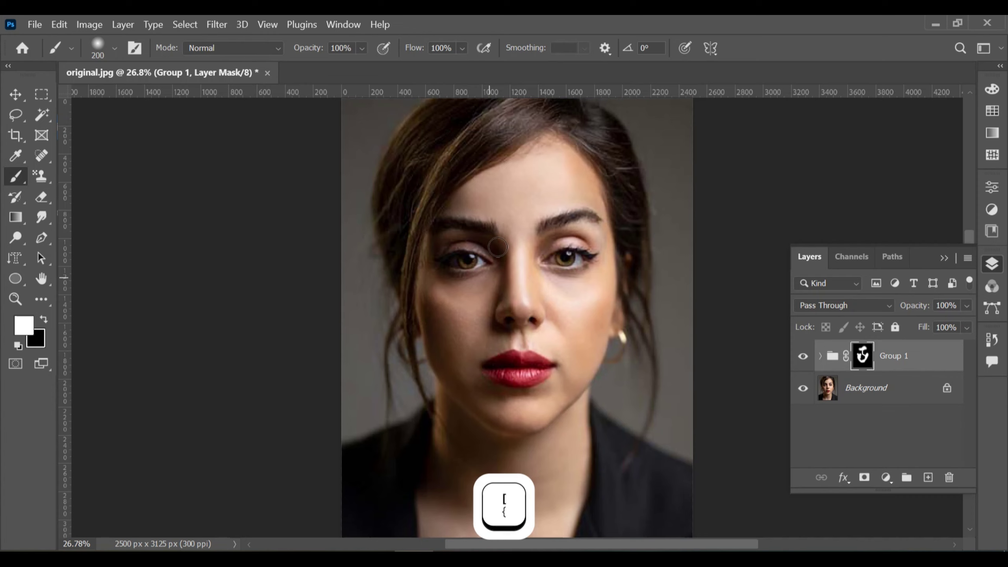
mouse_move(492, 251)
mouse_down()
mouse_move(448, 238)
mouse_move(432, 261)
mouse_move(456, 242)
mouse_move(496, 252)
mouse_move(431, 273)
mouse_move(432, 300)
mouse_move(423, 287)
mouse_move(431, 323)
mouse_move(432, 301)
mouse_up()
mouse_move(467, 303)
mouse_down()
mouse_move(500, 275)
mouse_move(441, 281)
mouse_move(469, 315)
mouse_move(428, 290)
mouse_move(437, 342)
mouse_move(465, 367)
mouse_up()
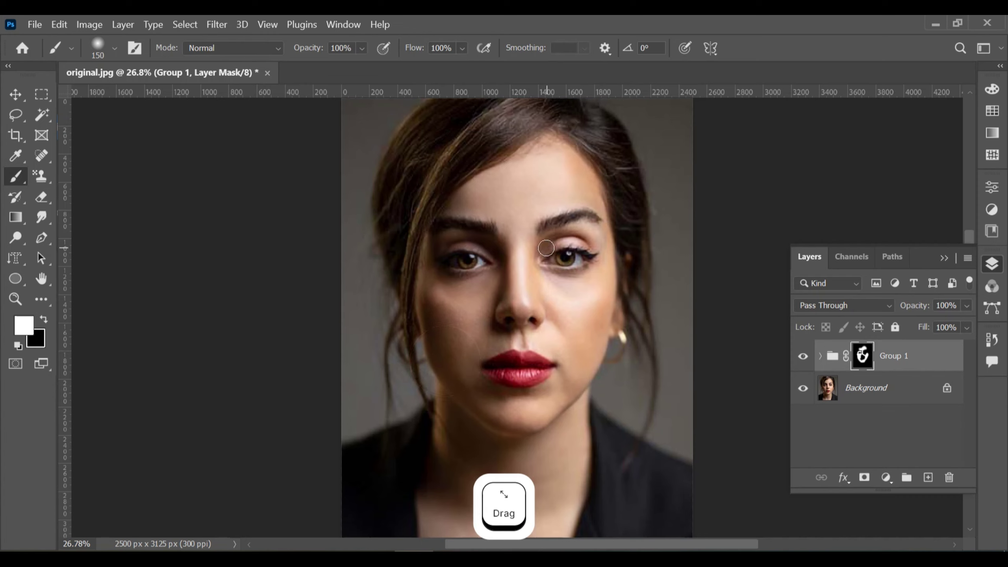
mouse_move(547, 247)
mouse_down()
mouse_move(574, 225)
mouse_move(599, 237)
mouse_move(582, 227)
mouse_move(555, 241)
mouse_move(596, 241)
mouse_move(607, 262)
mouse_move(583, 355)
mouse_up()
drag(623, 267, 604, 314)
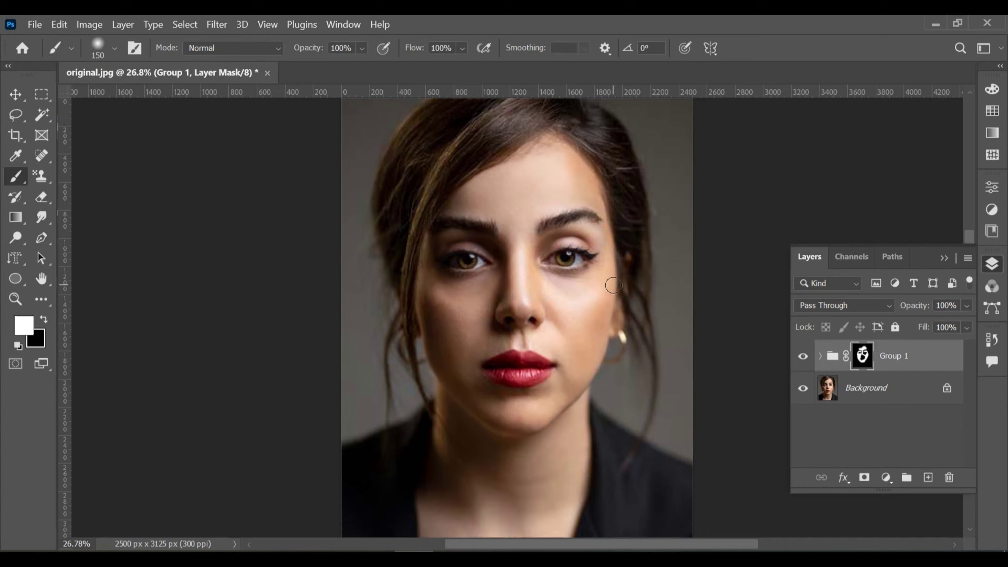
Step: Paint the group mask over the chin and the skin around the lips, and cover the cheek with a 200-pixel brush
mouse_move(572, 344)
mouse_down()
mouse_move(563, 353)
mouse_move(522, 335)
mouse_move(480, 357)
mouse_move(522, 339)
mouse_move(556, 354)
mouse_move(549, 338)
mouse_move(484, 320)
mouse_move(437, 327)
mouse_move(549, 438)
mouse_up()
click(516, 330)
mouse_move(488, 385)
mouse_down()
mouse_move(468, 378)
mouse_move(498, 393)
mouse_move(545, 397)
mouse_move(565, 380)
mouse_move(533, 406)
mouse_move(467, 395)
mouse_move(457, 380)
mouse_move(514, 427)
mouse_move(478, 416)
mouse_move(438, 371)
mouse_move(459, 393)
mouse_move(536, 428)
mouse_move(578, 400)
mouse_up()
key(bracketright)
drag(592, 356, 601, 294)
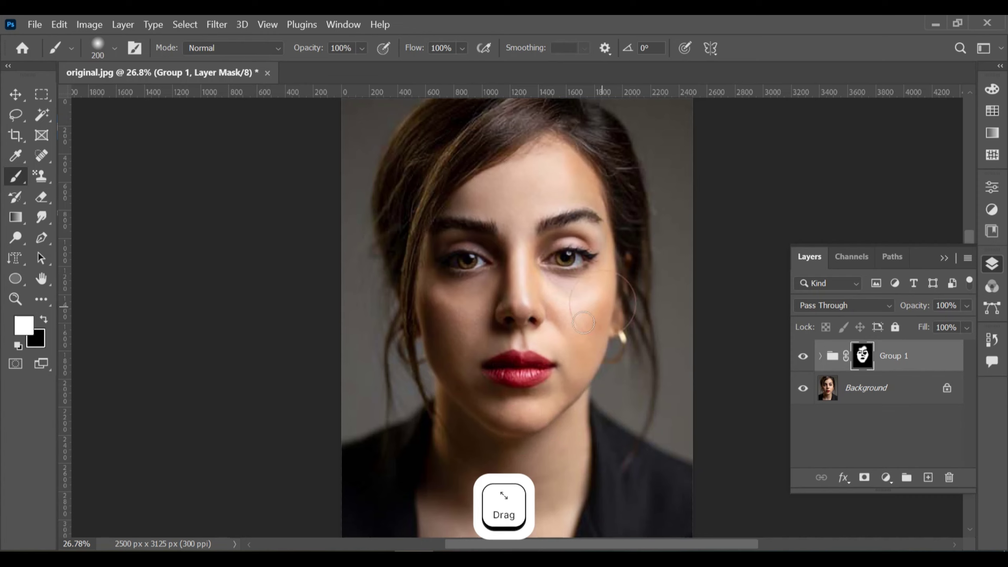
Step: Paint the Group 1 mask over the forehead skin beside the hairline with the 200-pixel brush
click(592, 186)
mouse_move(581, 173)
mouse_down()
mouse_move(563, 153)
mouse_move(468, 195)
mouse_move(568, 219)
mouse_up()
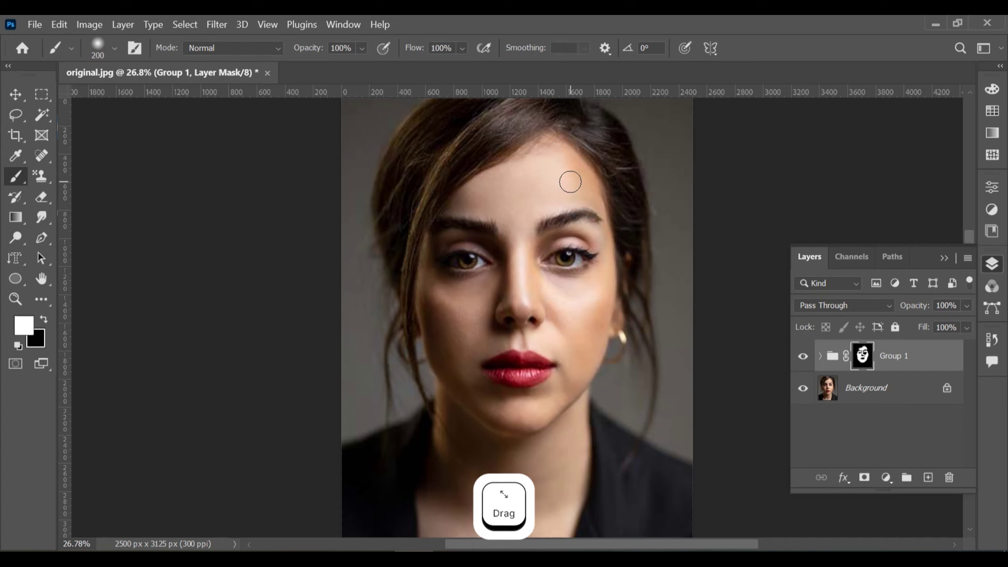
Step: Add a new layer above Group 1 and fill it with the merged image using Apply Image, Multiply blending at 100% opacity
click(925, 485)
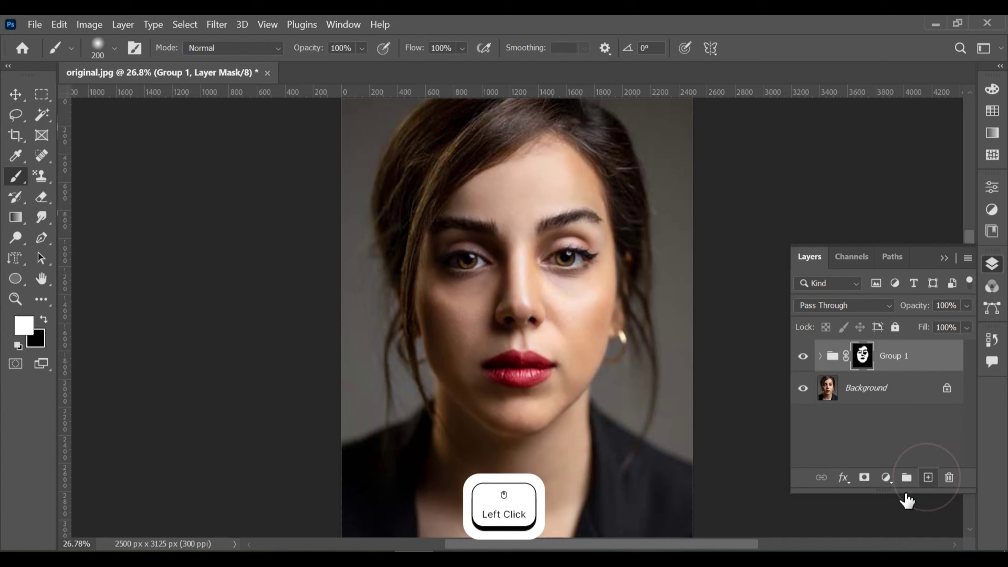
click(99, 28)
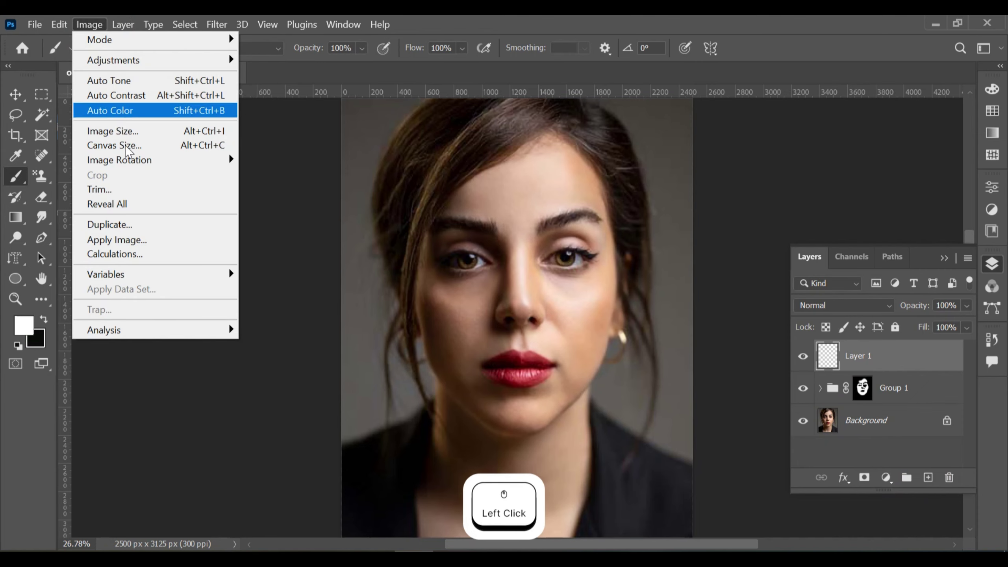
click(134, 241)
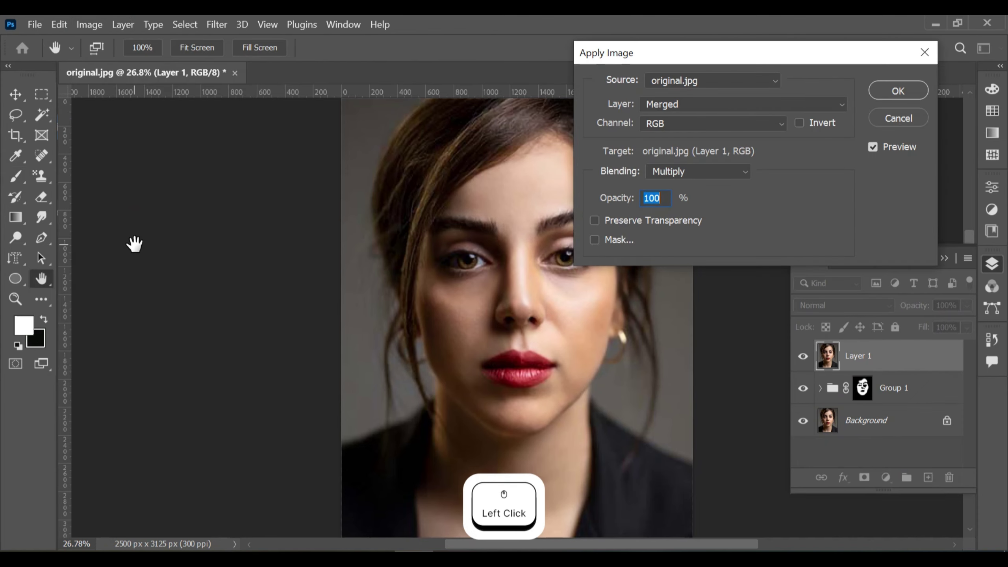
click(898, 91)
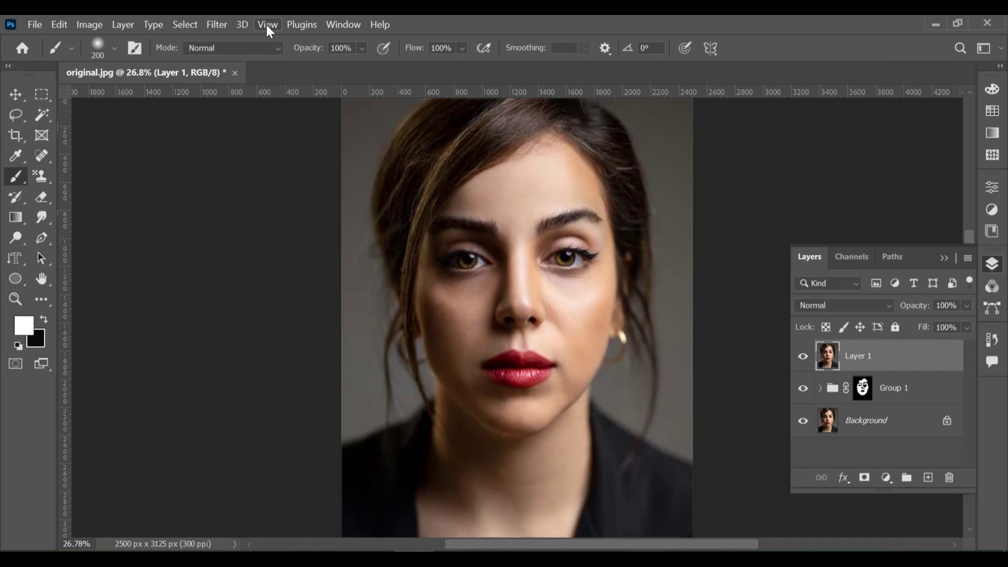
Step: Sharpen Layer 1 with Unsharp Mask at amount 100%, radius 7.0 pixels and threshold 8 levels
click(245, 24)
click(217, 25)
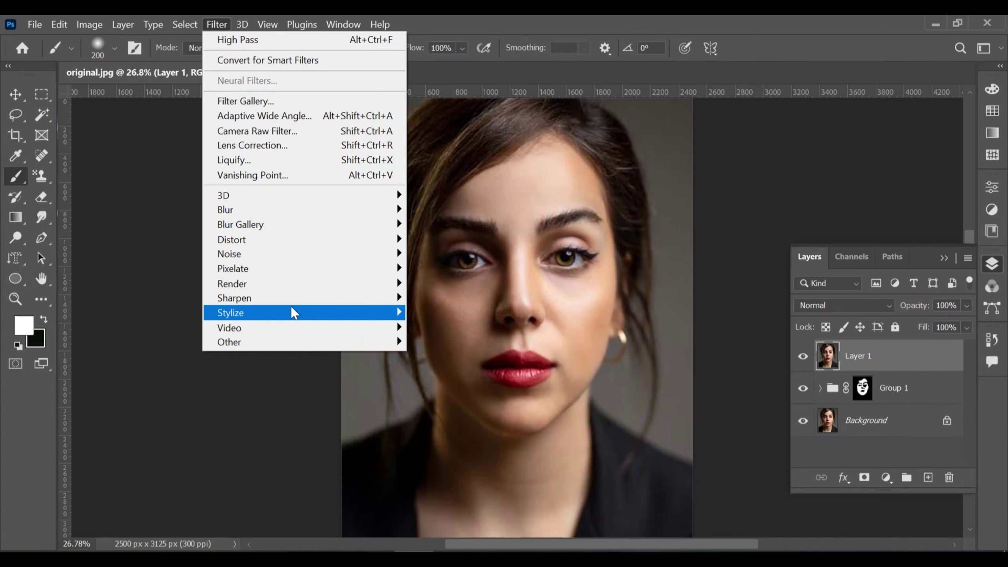
mouse_move(388, 296)
click(451, 357)
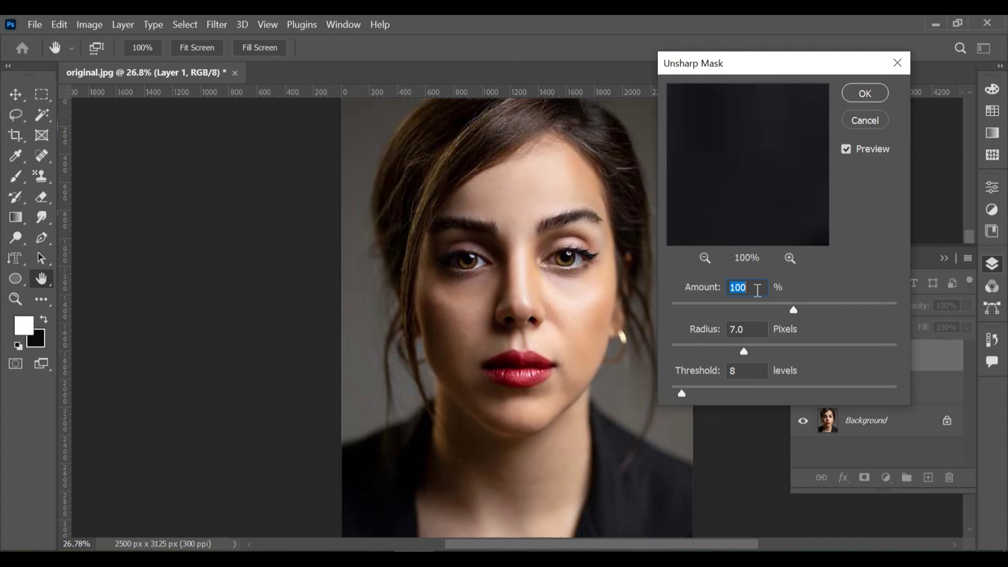
click(757, 291)
click(753, 329)
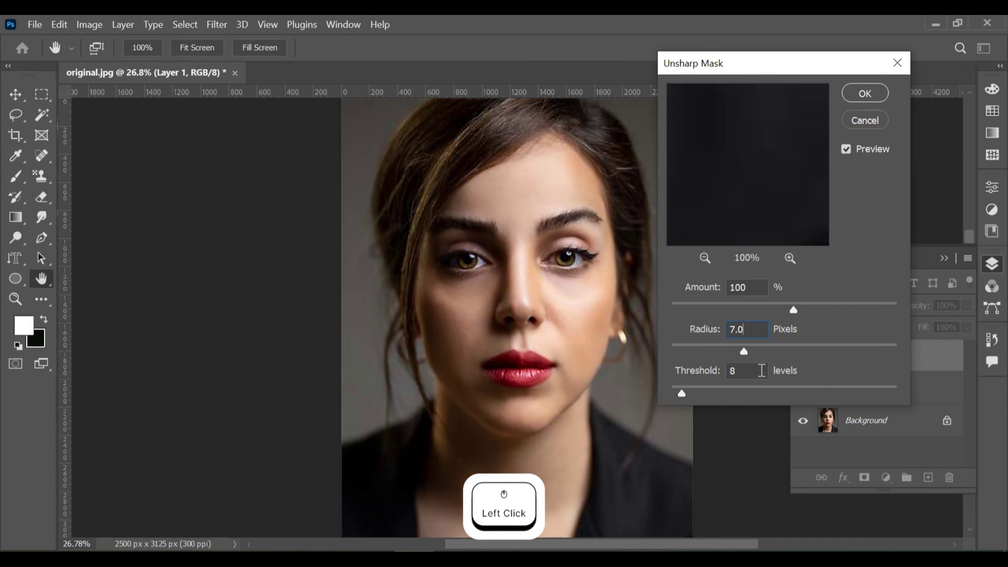
click(759, 370)
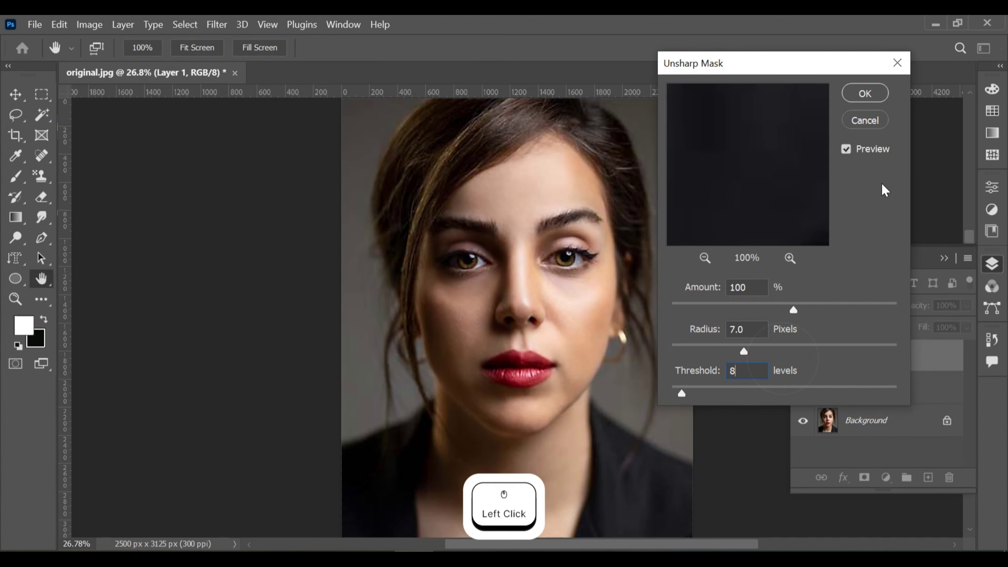
click(705, 257)
click(705, 258)
click(704, 258)
click(704, 258)
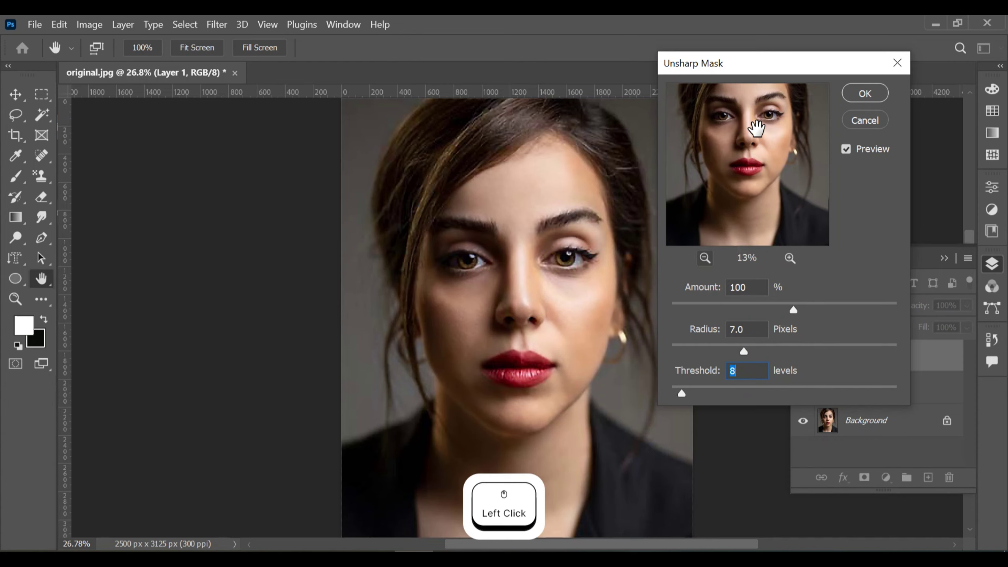
drag(758, 129, 747, 177)
click(865, 94)
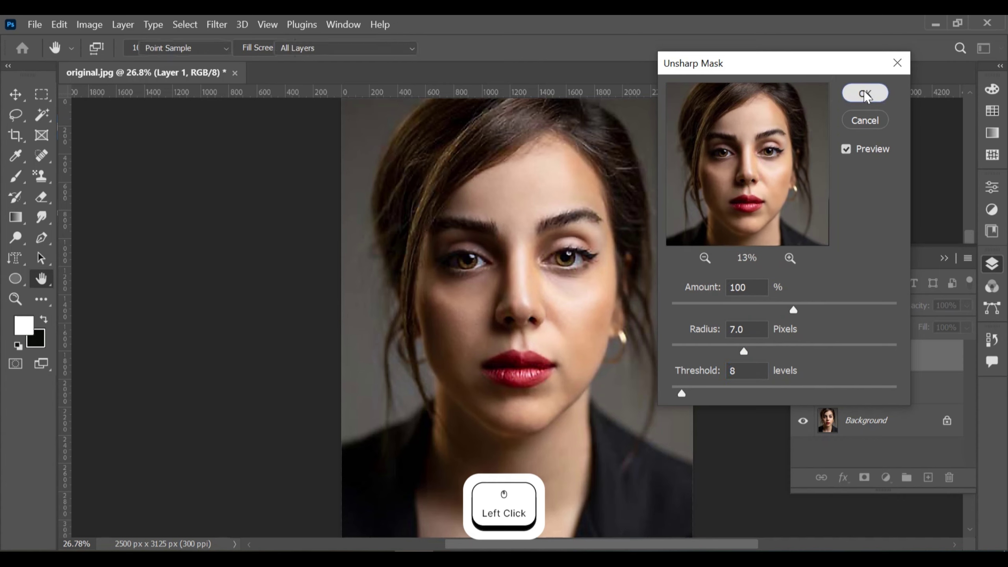
key(b)
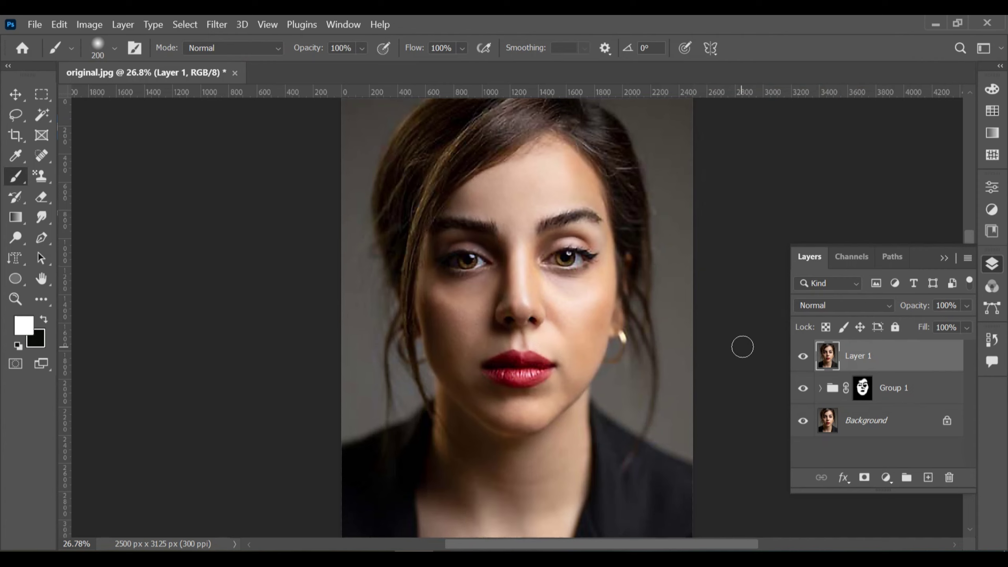
Step: Apply Smart Sharpen to Layer 1 with amount 134%, radius 1.2 px, reduce noise 7% and Gaussian Blur removal
click(214, 27)
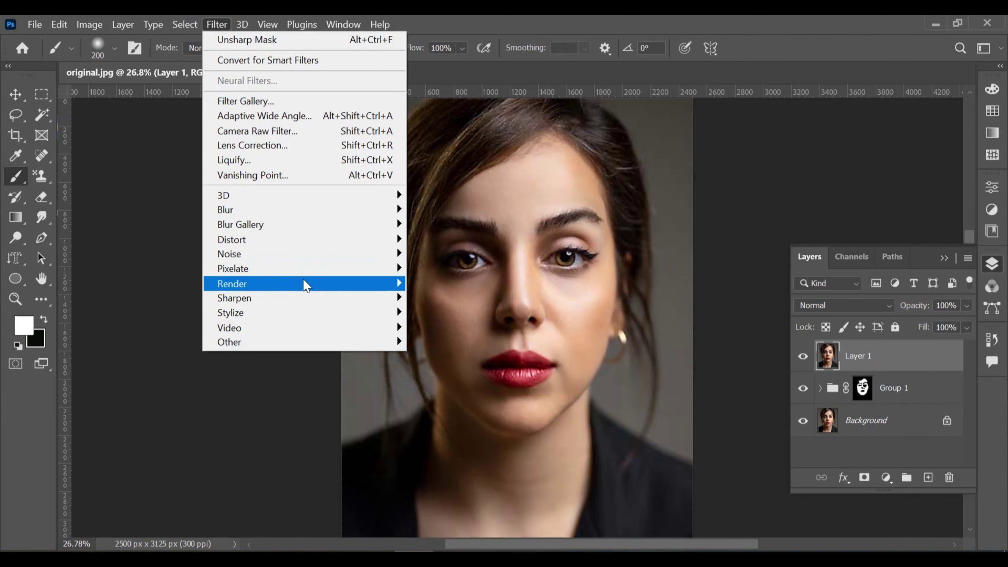
mouse_move(327, 298)
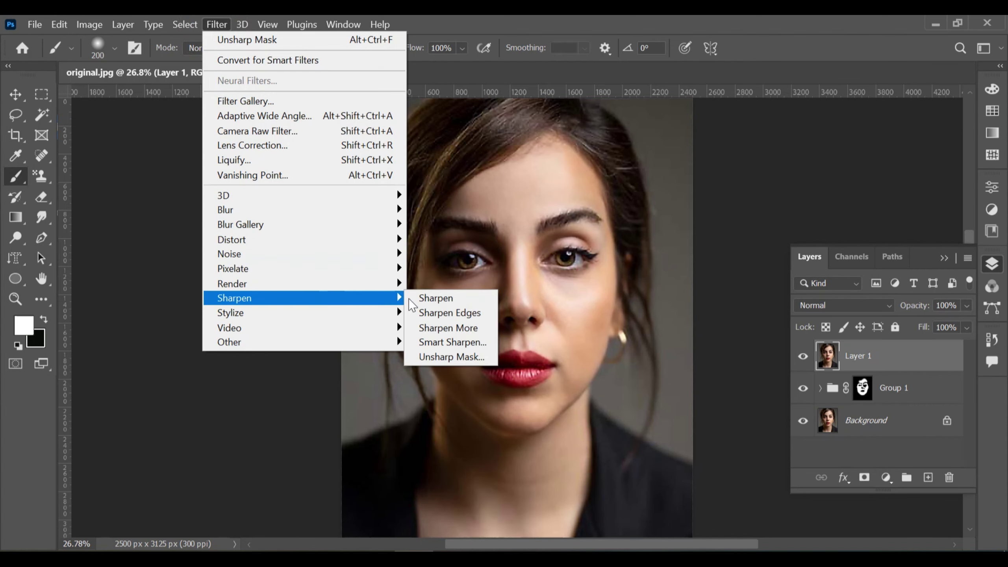
click(456, 344)
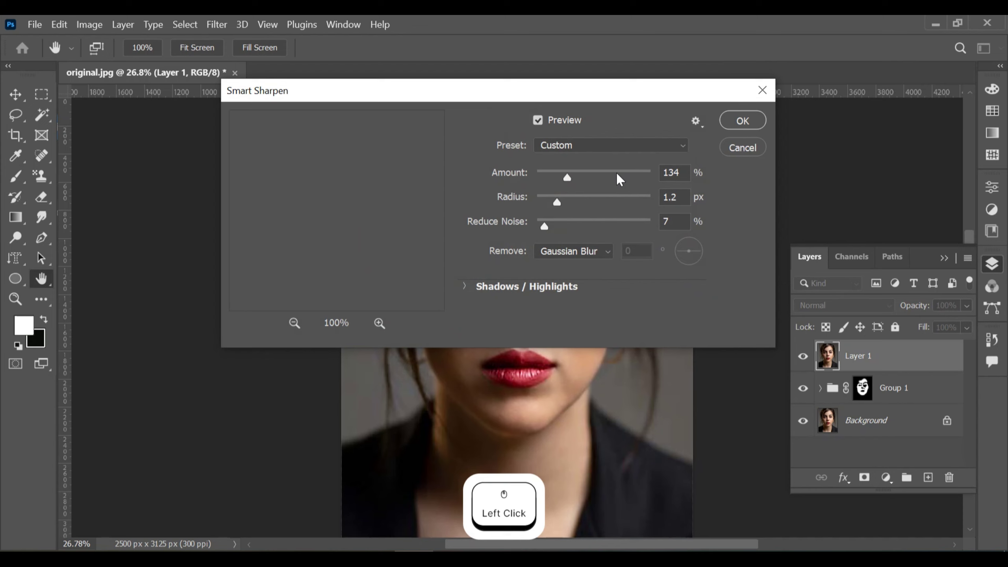
drag(552, 94, 593, 313)
click(752, 379)
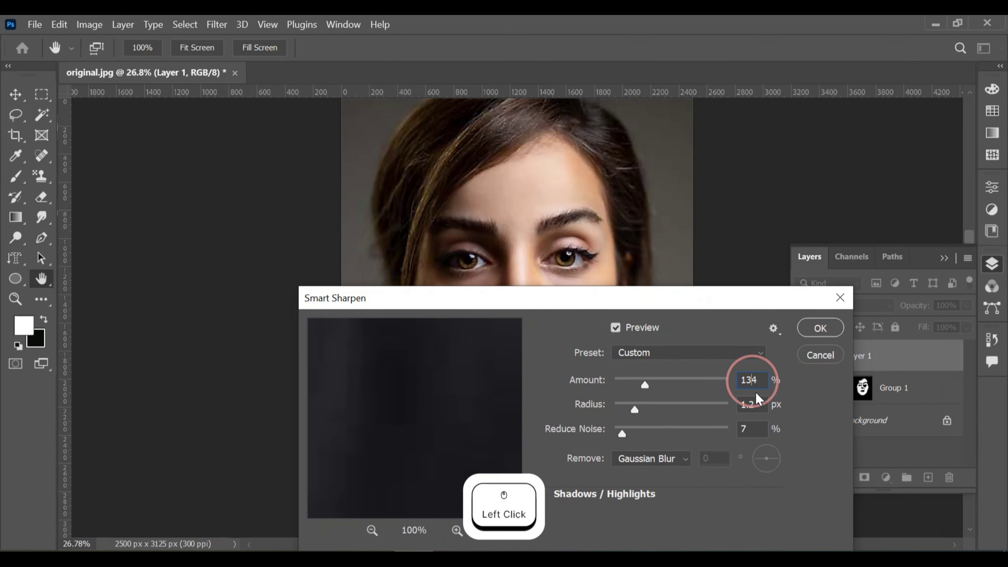
click(752, 404)
click(752, 429)
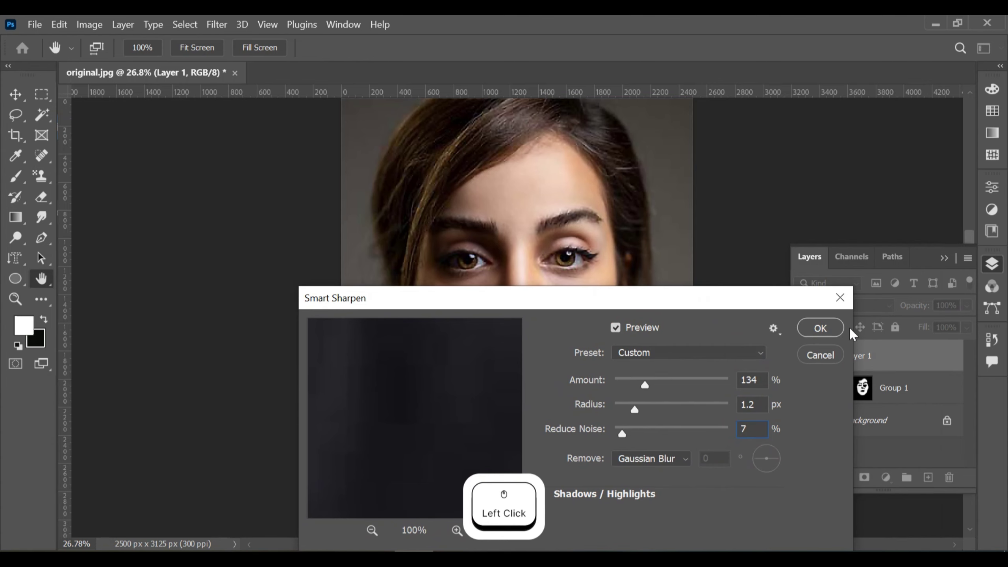
click(820, 328)
key(b)
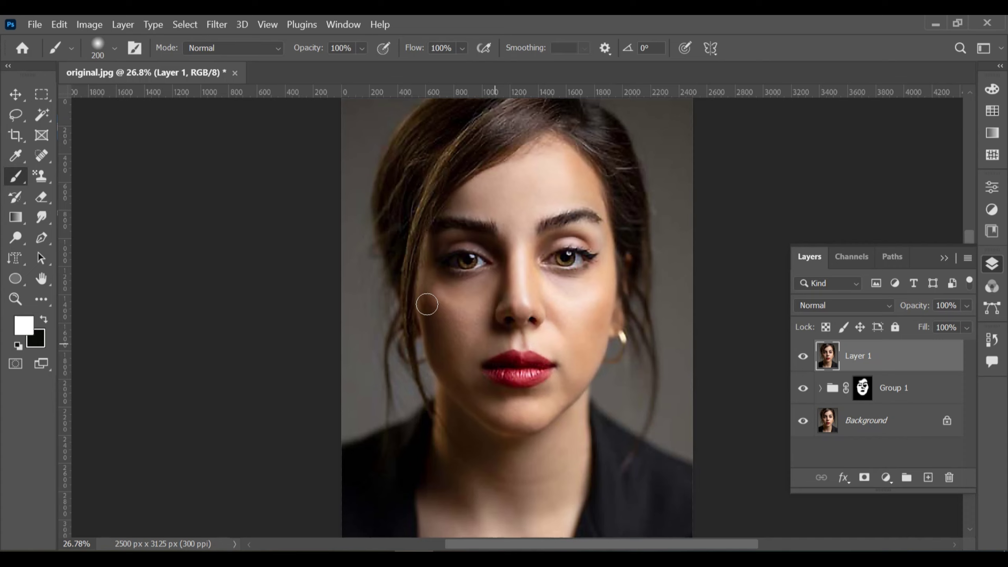
Step: Save a JPEG copy named "original (final edit)" in New folder (3) with quality 5, Medium, in Progressive format with 3 scans
click(35, 25)
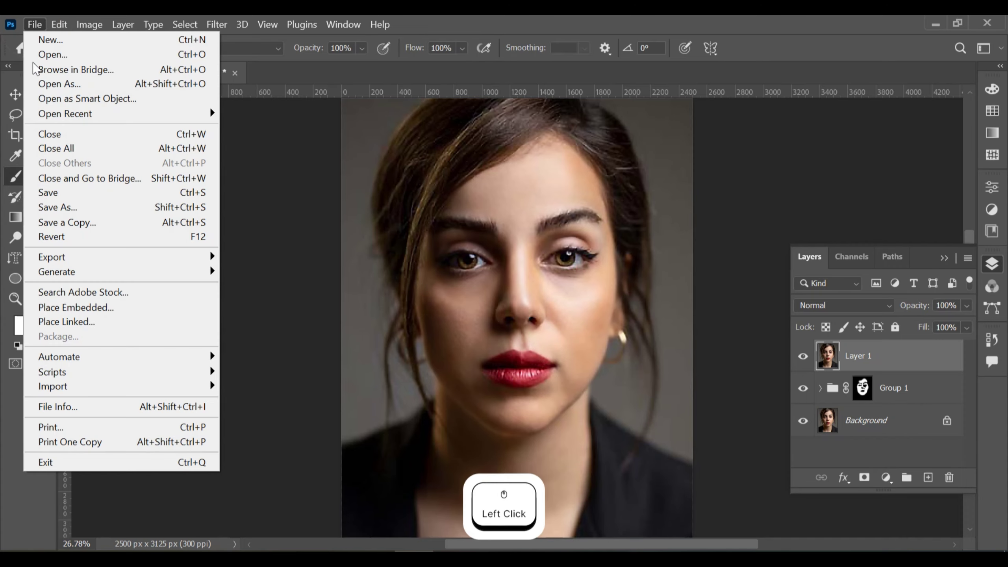
click(73, 227)
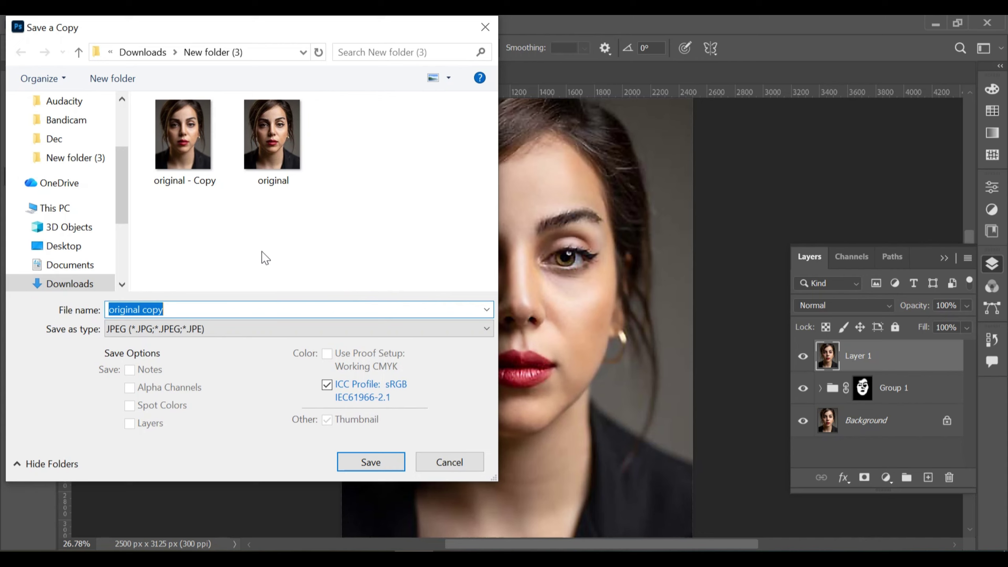
click(203, 310)
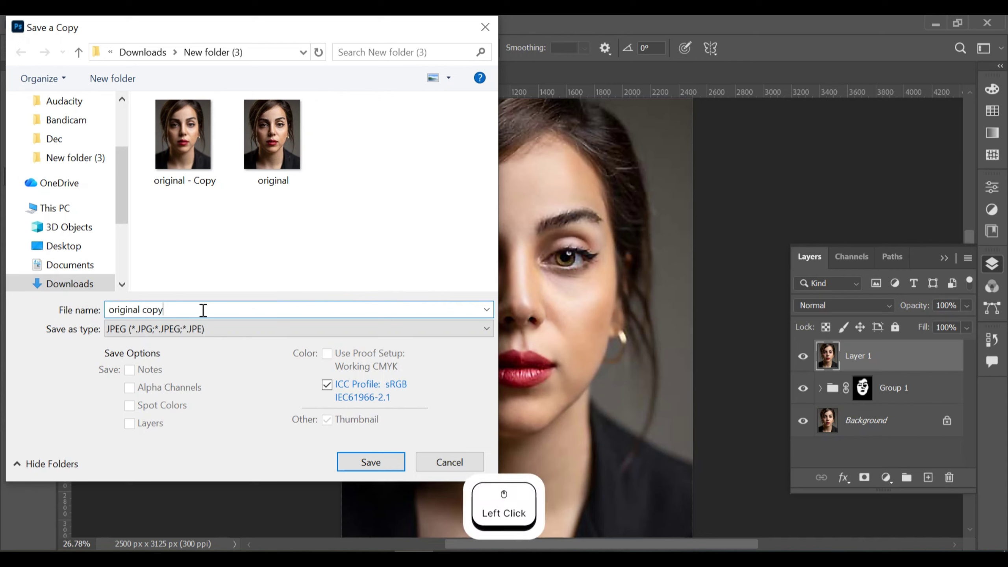
key(BackSpace)
key(BackSpace)
key(BackSpace)
key(BackSpace)
key(BackSpace)
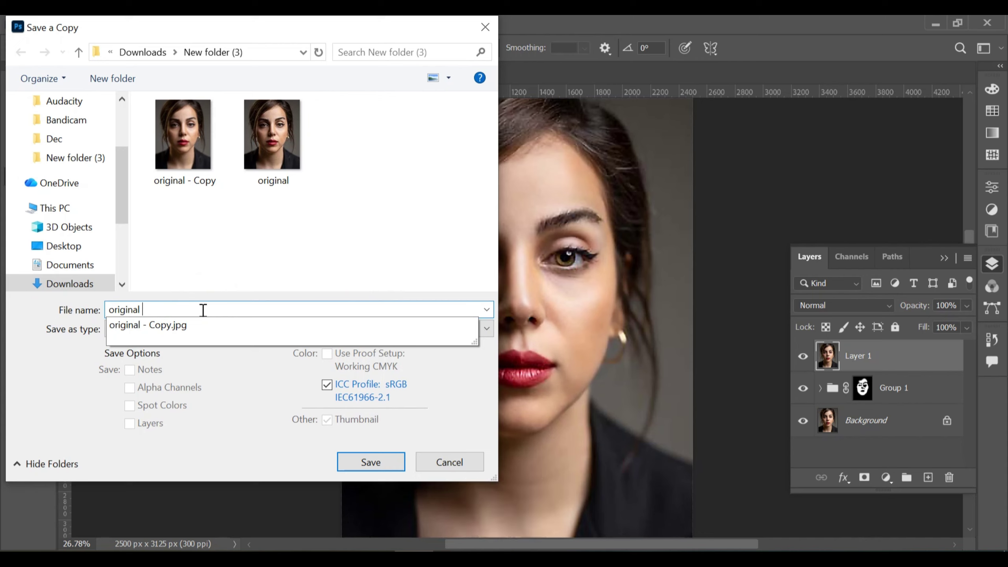
key(shift)
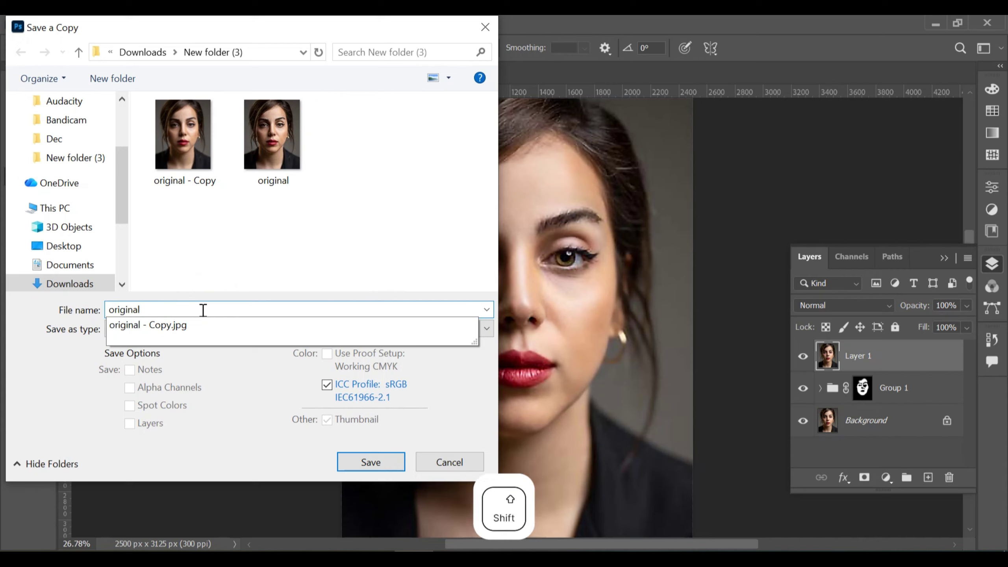
key(shift)
text(()
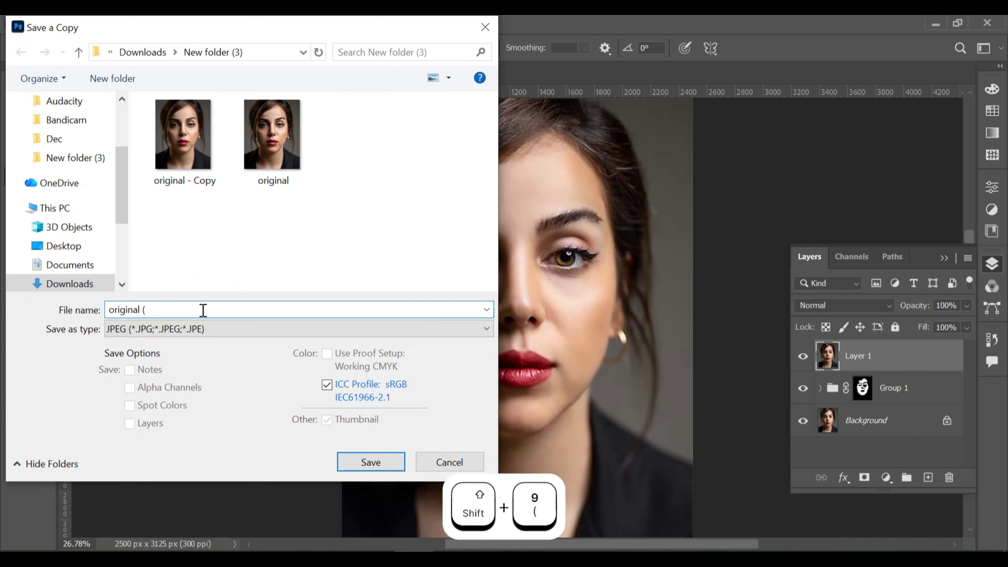
text(final )
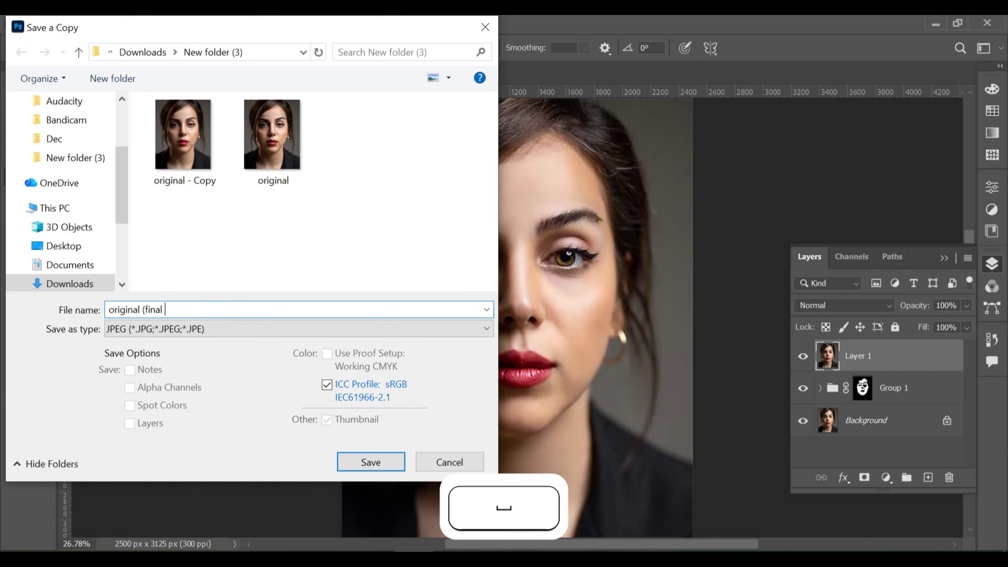
text(edit)
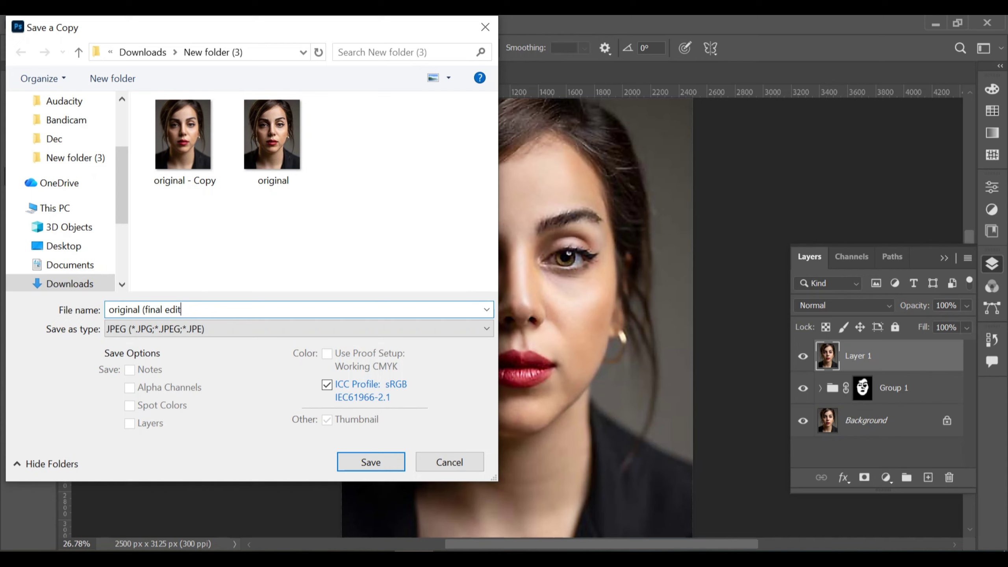
key(shift)
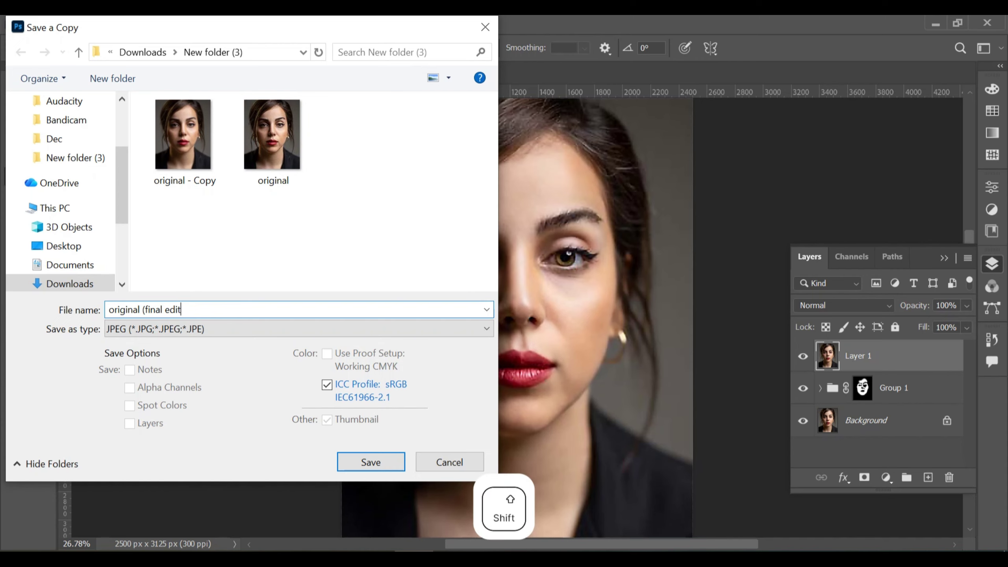
text())
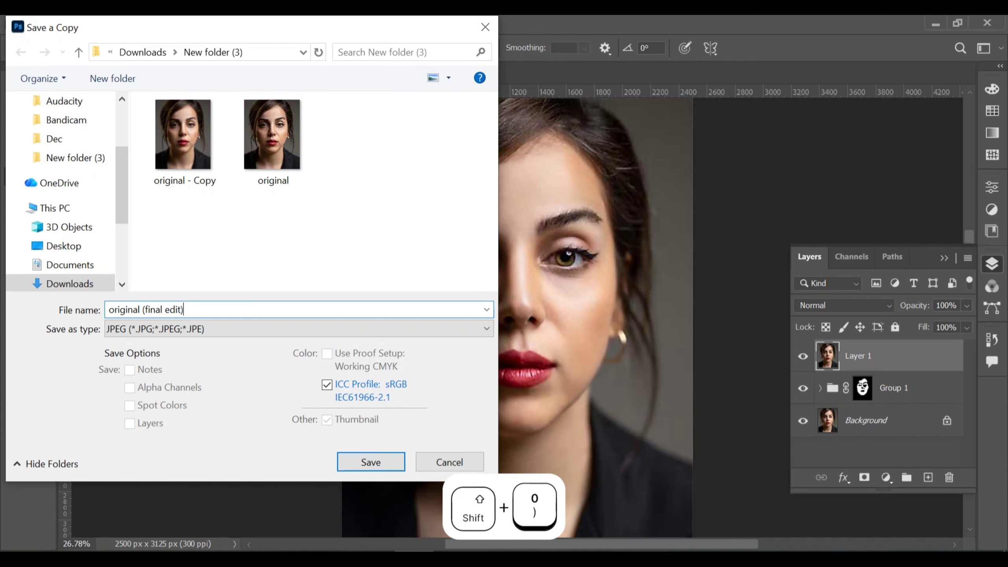
click(363, 461)
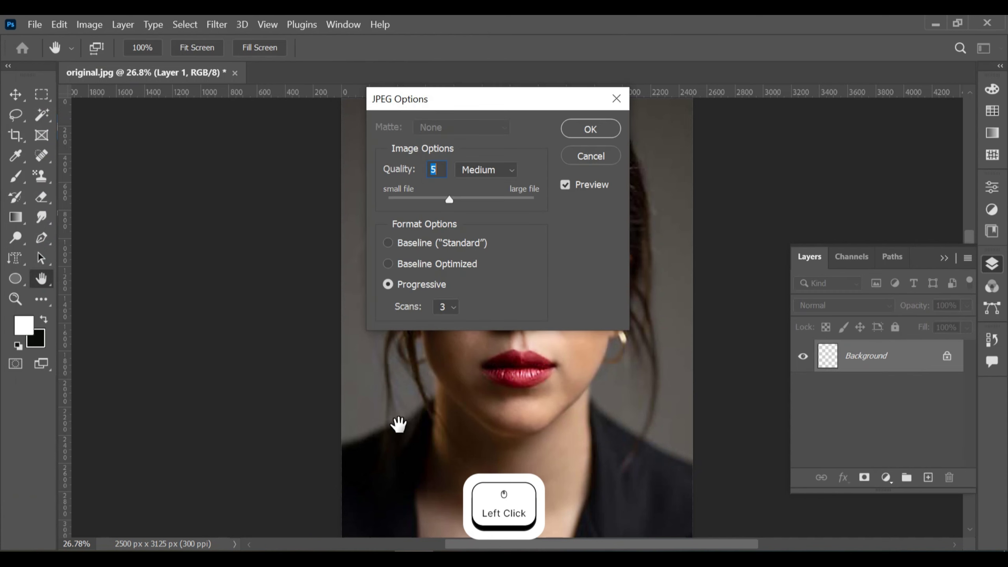
click(591, 129)
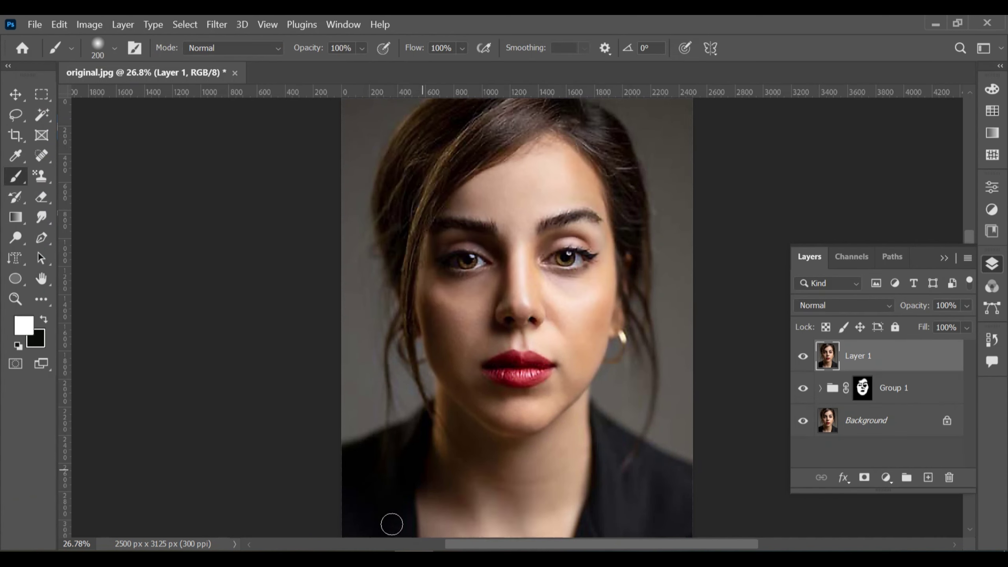
Step: Switch to File Explorer and check the file size of "original (final edit)" in its properties, closing them without changes
click(936, 24)
click(443, 310)
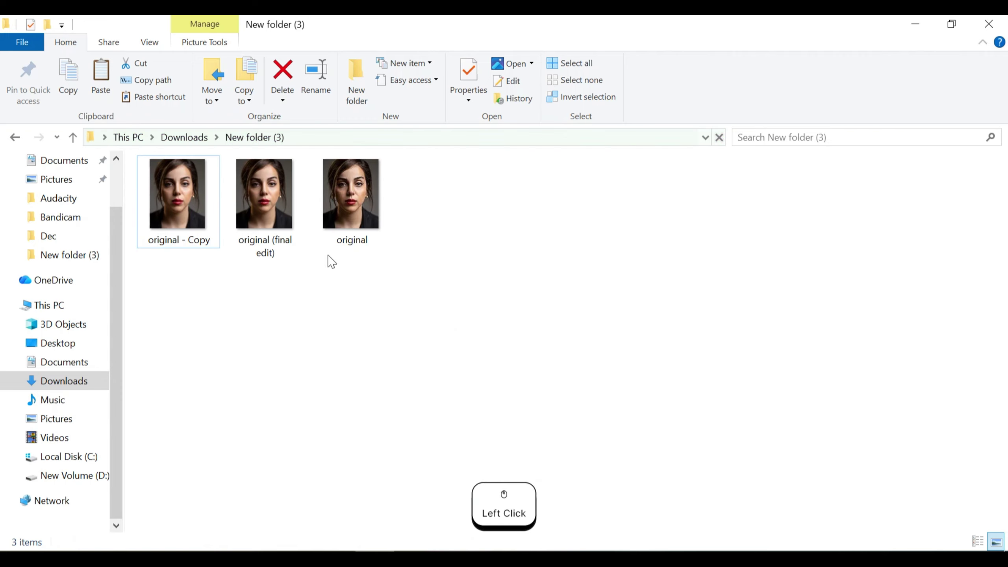
right_click(279, 220)
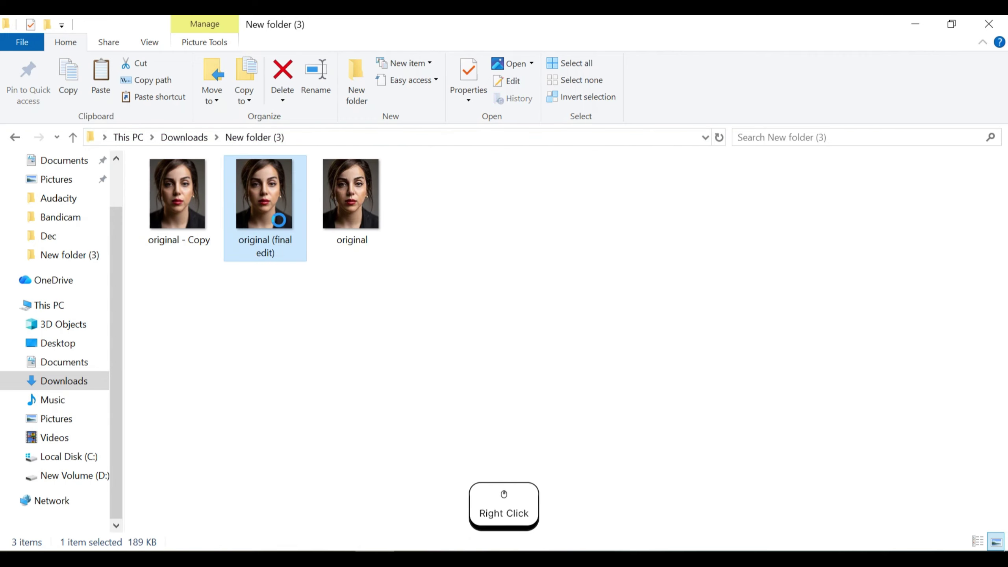
click(336, 539)
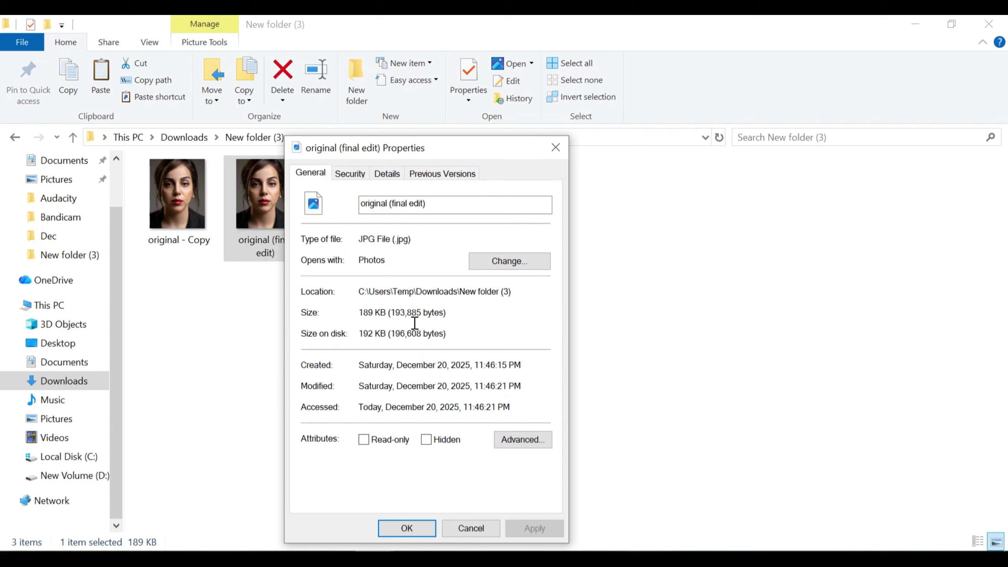
click(476, 527)
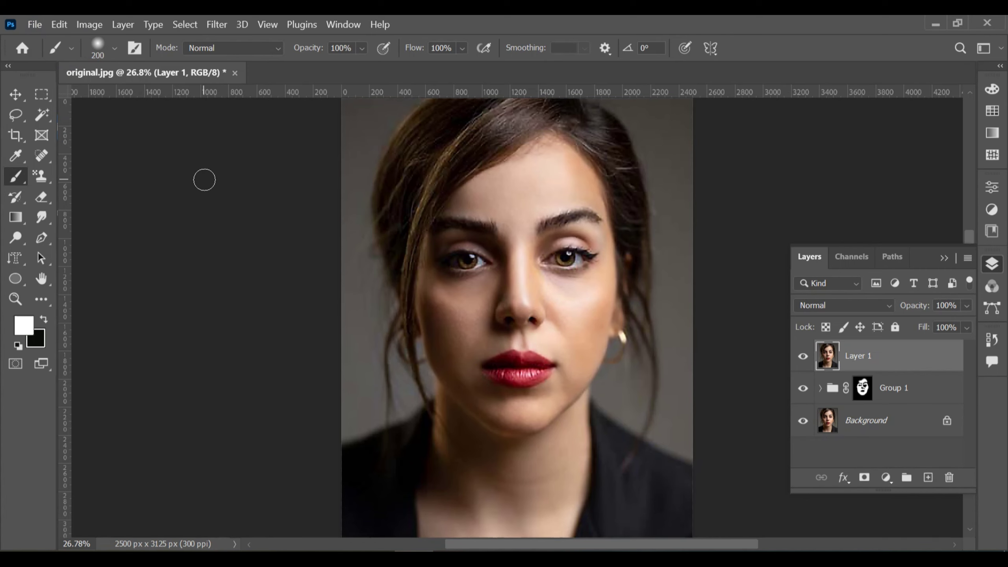
Step: Save a JPEG copy over the existing "original (final edit)" with the quality raised to the large-file end, in Progressive format with 3 scans
click(35, 25)
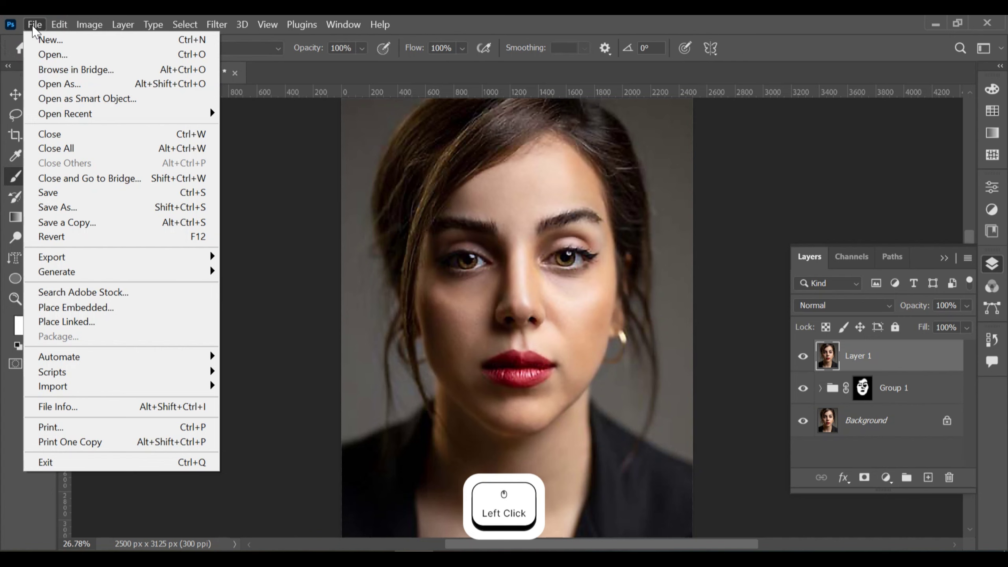
click(79, 223)
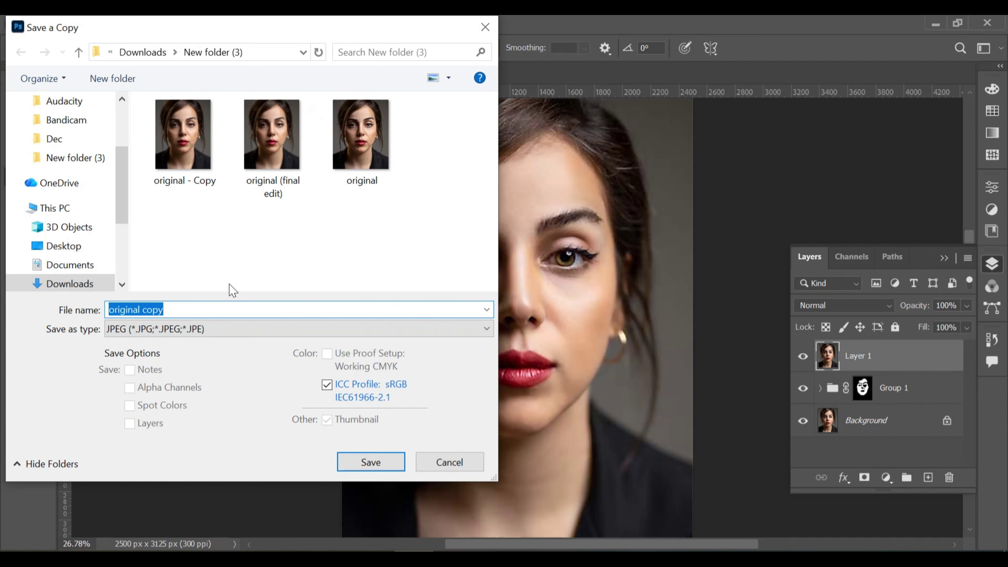
click(282, 172)
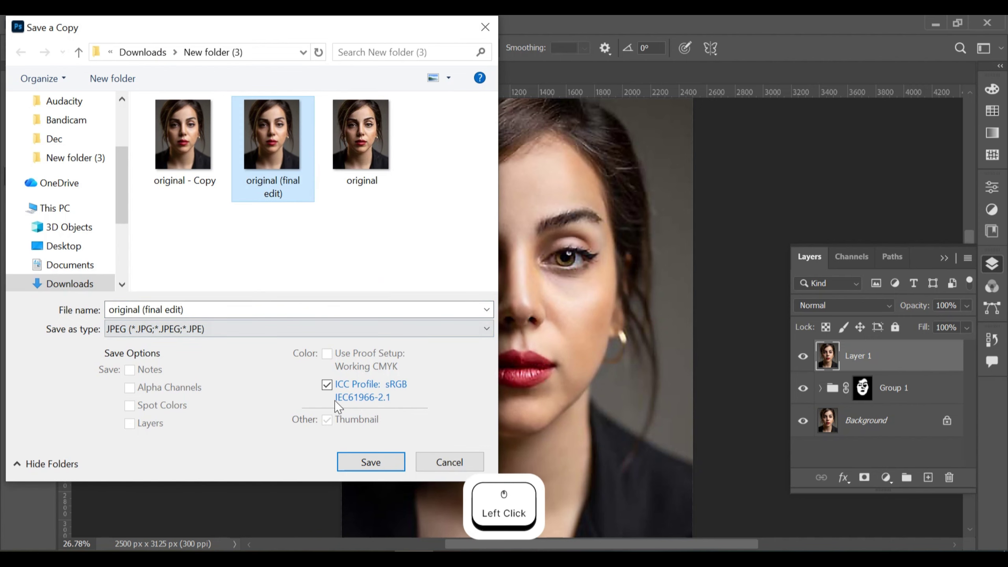
click(365, 463)
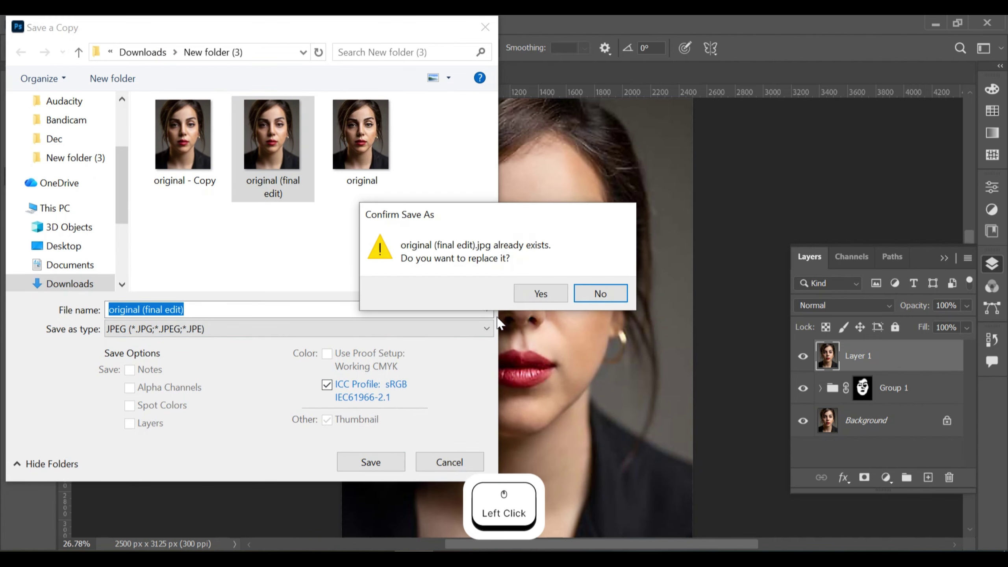
click(534, 295)
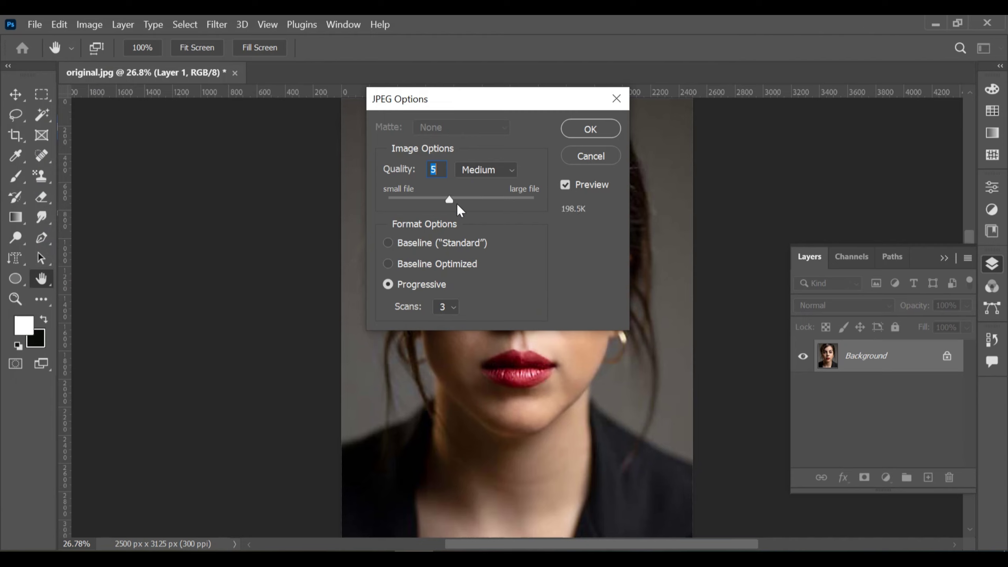
drag(449, 200, 576, 146)
click(590, 129)
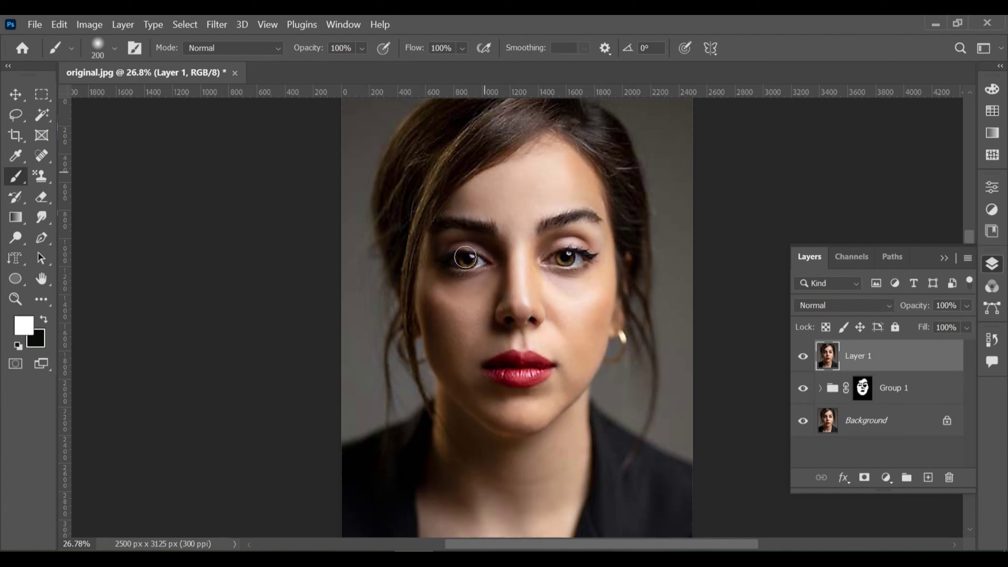
Step: Switch to File Explorer and check the file size of the re-saved "original (final edit)" in its properties
click(376, 549)
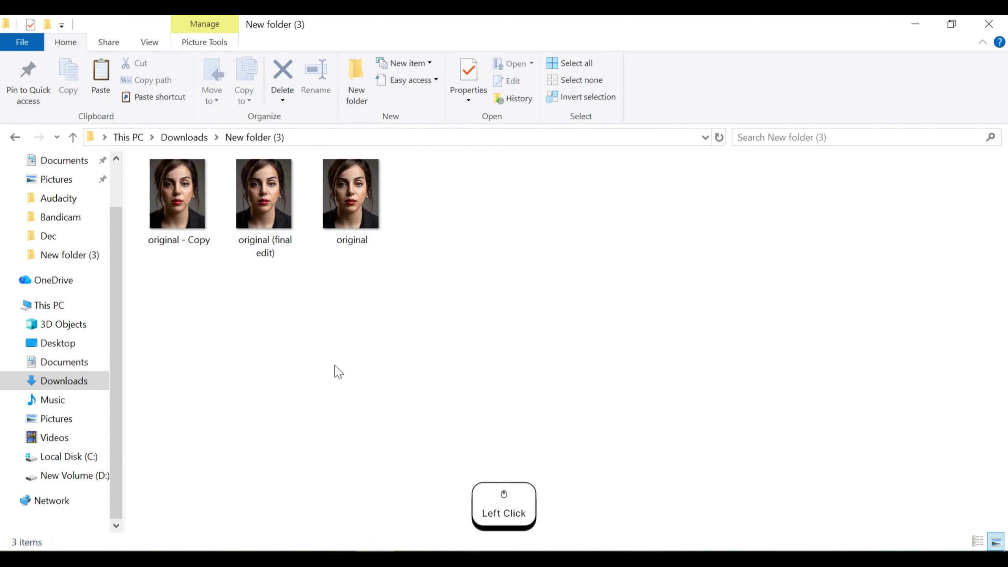
right_click(268, 239)
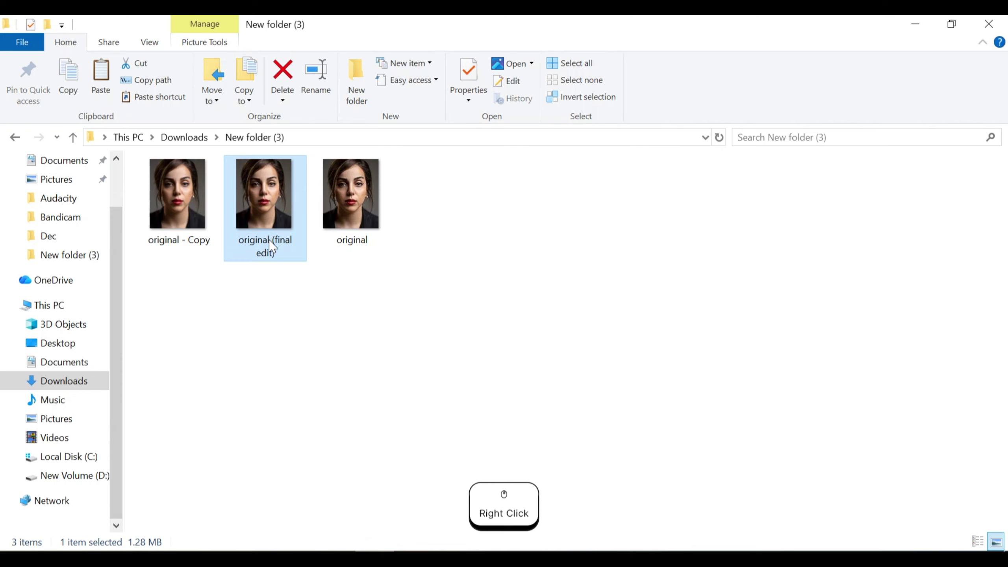
click(355, 539)
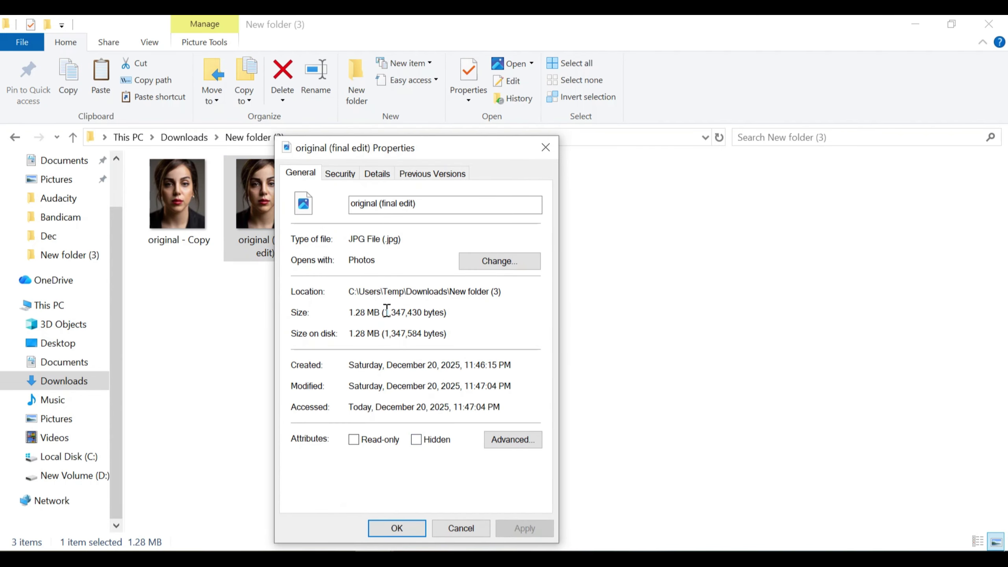
click(550, 148)
Step: Check the file size of "original" in its properties without changing anything, and return to the portrait in Photoshop
right_click(351, 240)
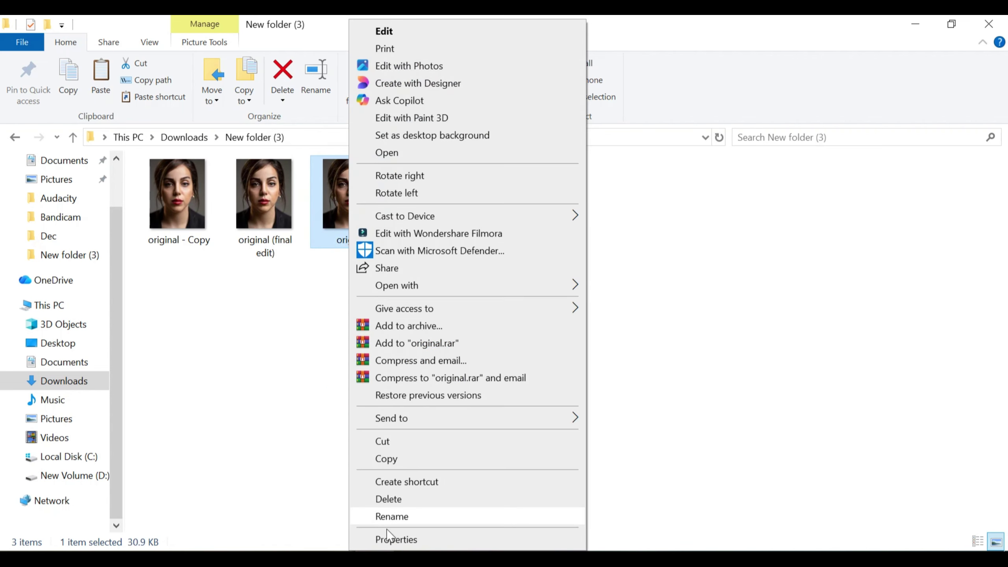
click(389, 539)
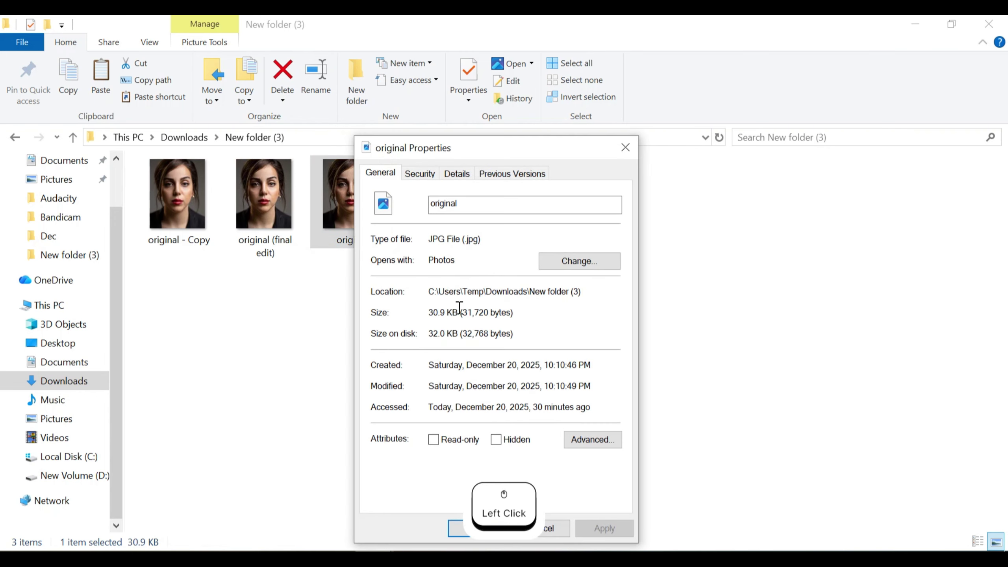
click(520, 524)
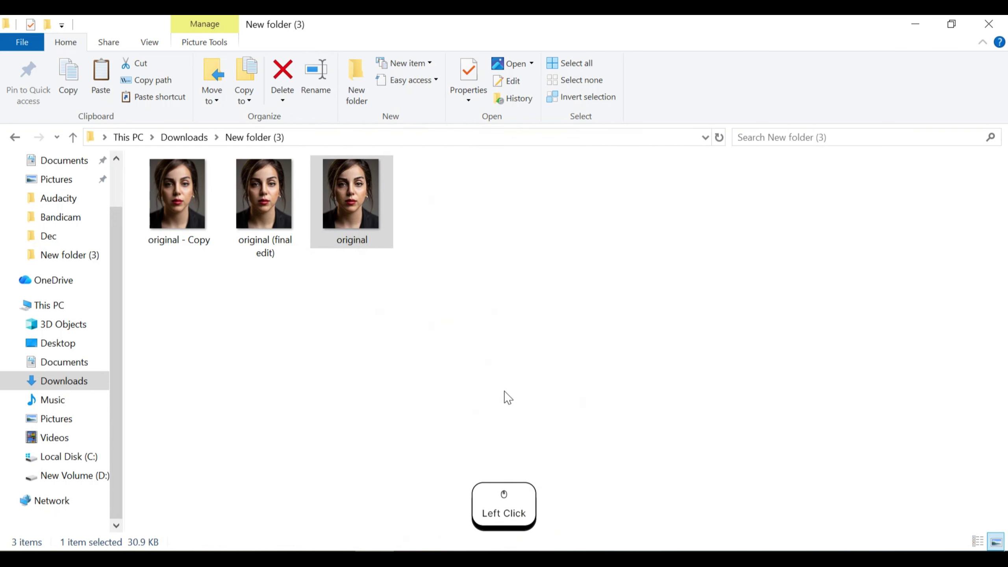
click(502, 387)
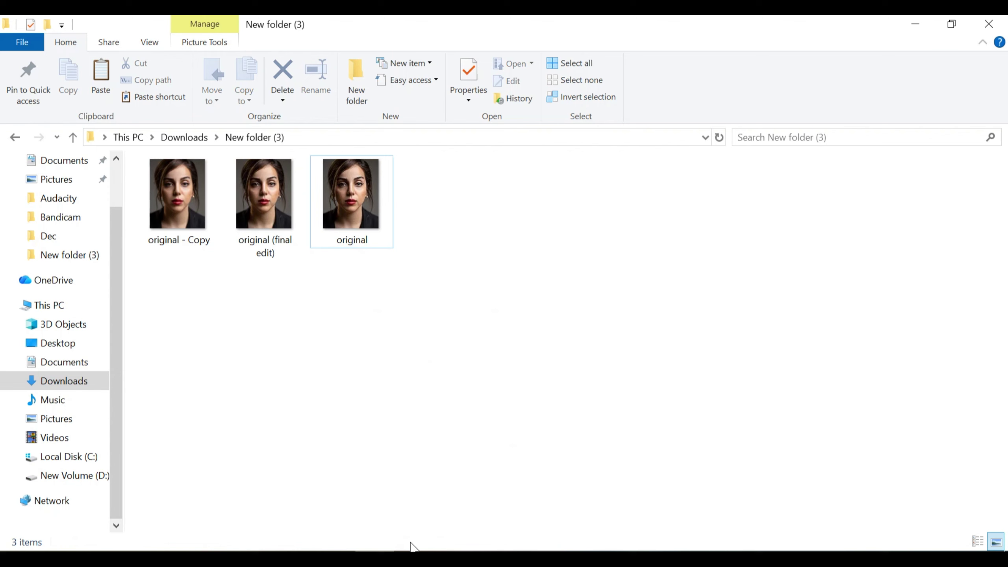
click(571, 325)
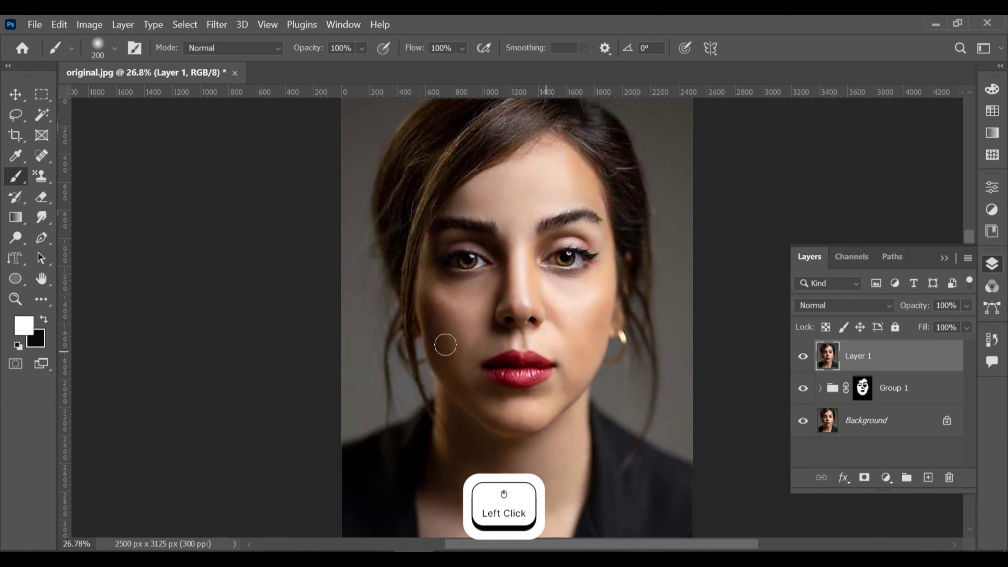